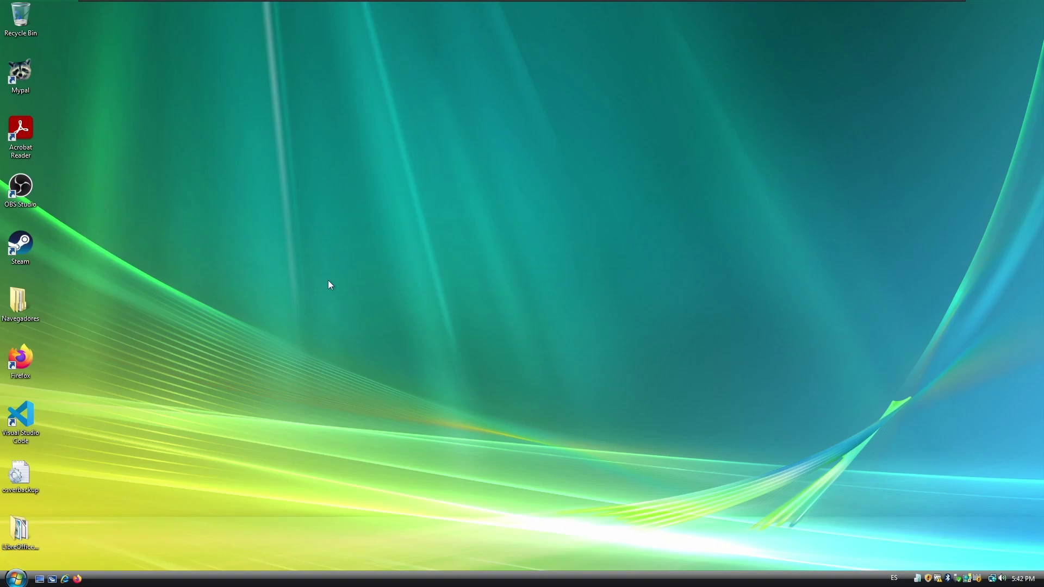
Step: Open the osverbackup file from the desktop, review its version settings, and close it
{"action": "mouse_move", "coordinate": [23, 479]}
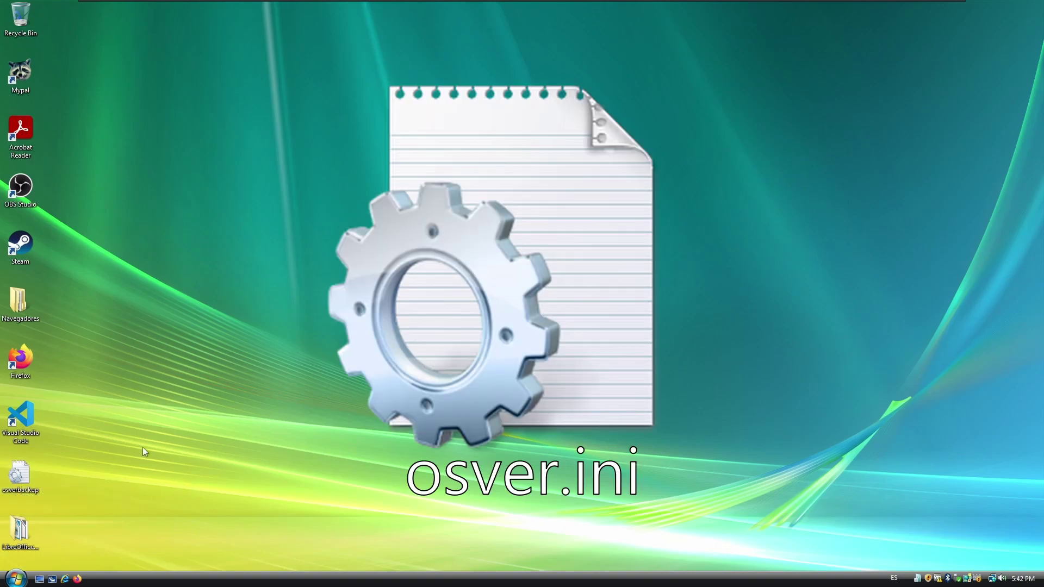
{"action": "double_click", "coordinate": [27, 473]}
{"action": "key", "text": "ctrl+a"}
{"action": "key", "text": "Right"}
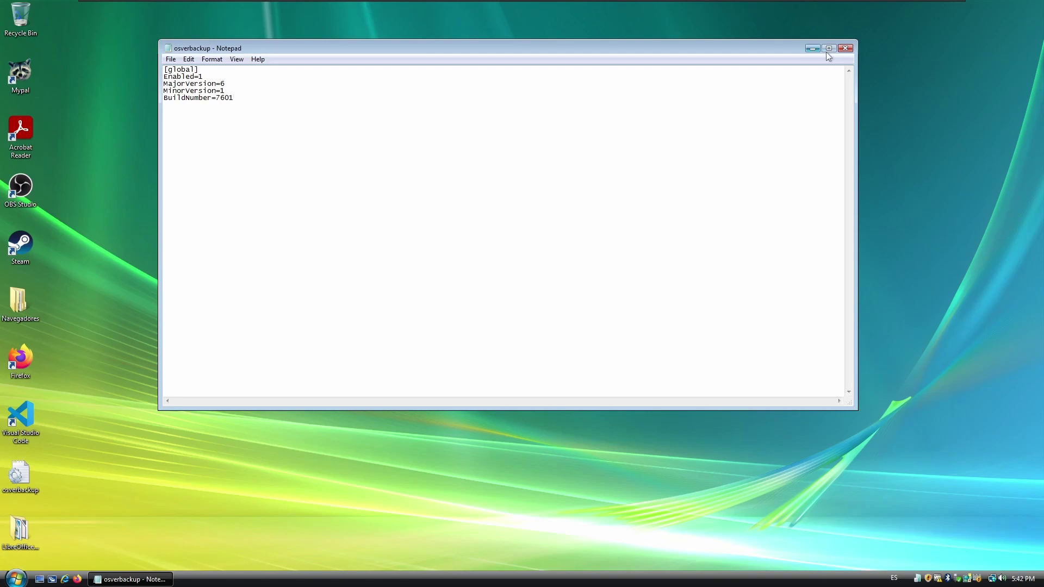
{"action": "left_click", "coordinate": [846, 49]}
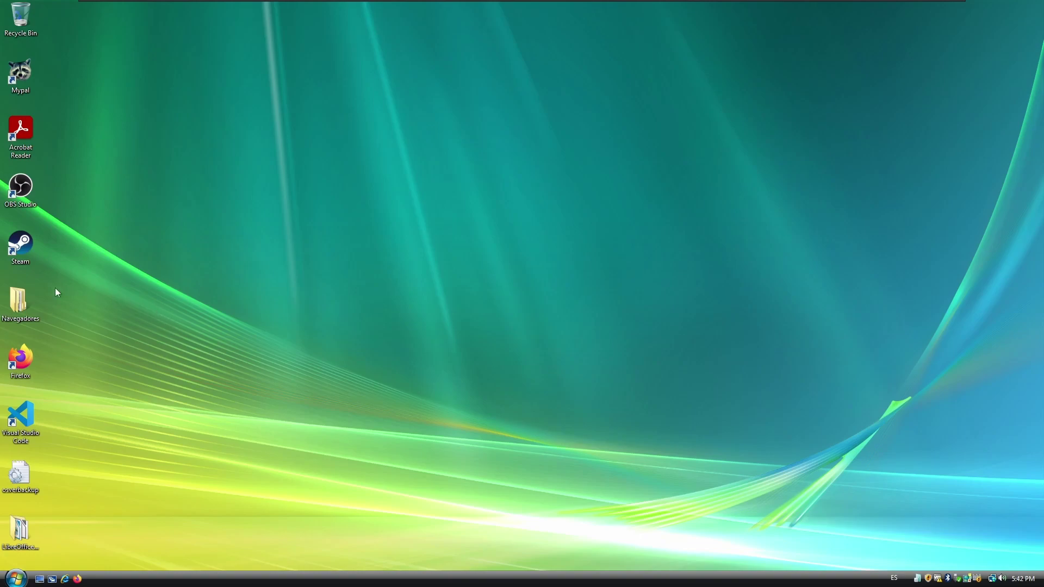
Step: Try to launch chrome from the Chrome-bin folder inside Navegadores, and close the unresponsive program
{"action": "double_click", "coordinate": [27, 298]}
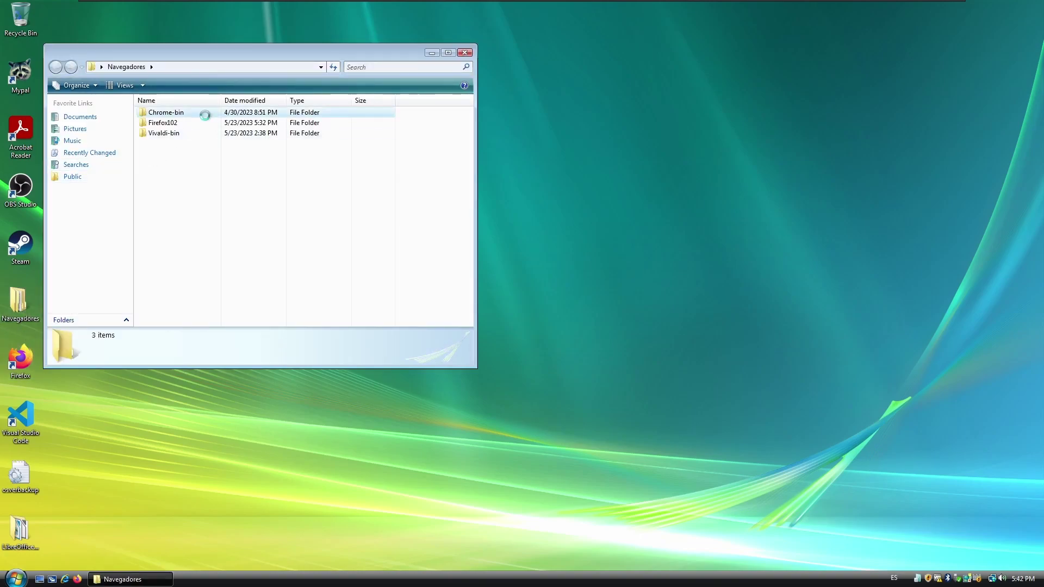
{"action": "double_click", "coordinate": [204, 114]}
{"action": "double_click", "coordinate": [182, 134]}
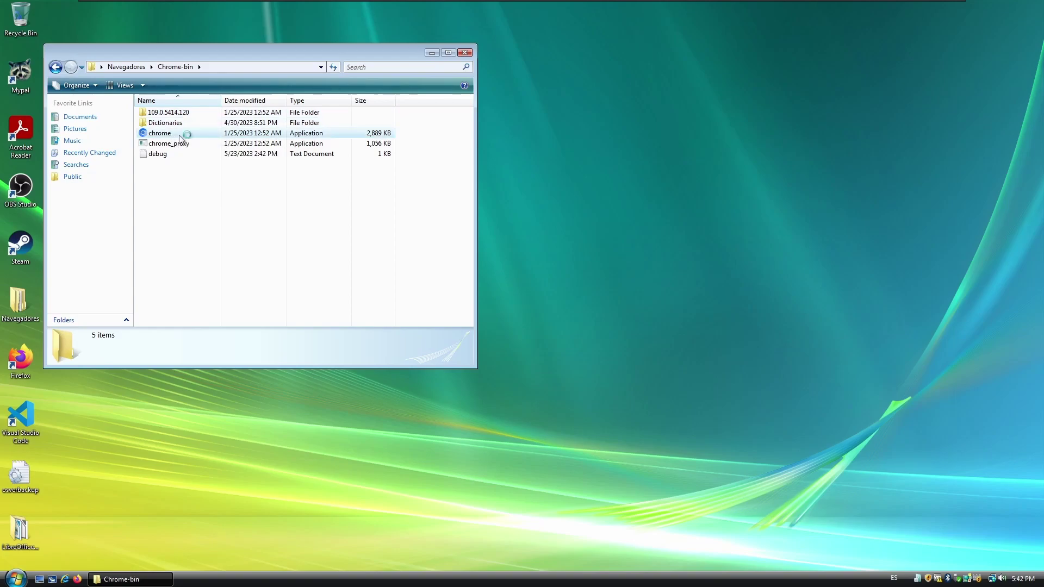
{"action": "left_click", "coordinate": [335, 265]}
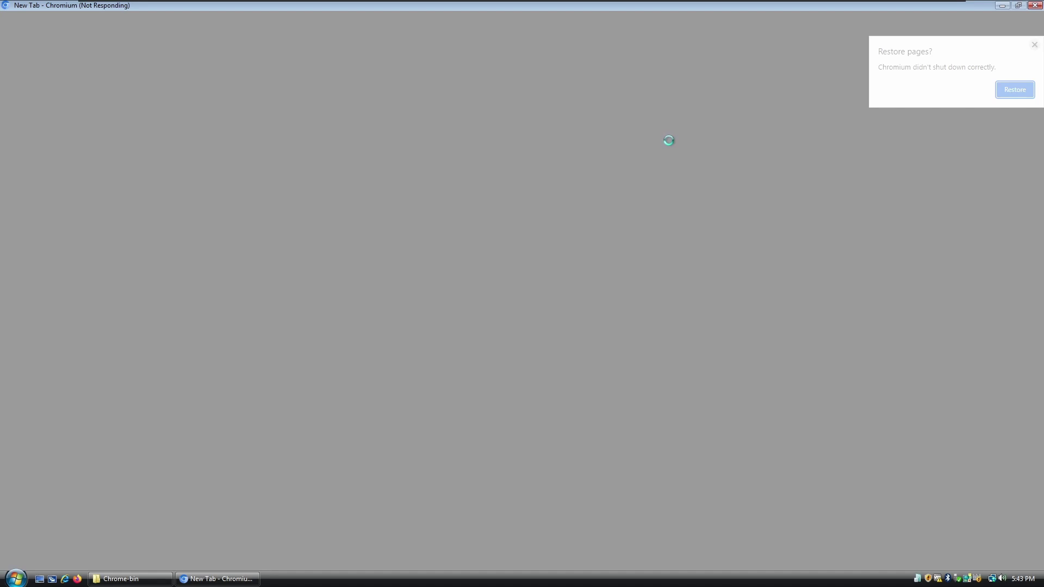
{"action": "left_click", "coordinate": [1033, 11]}
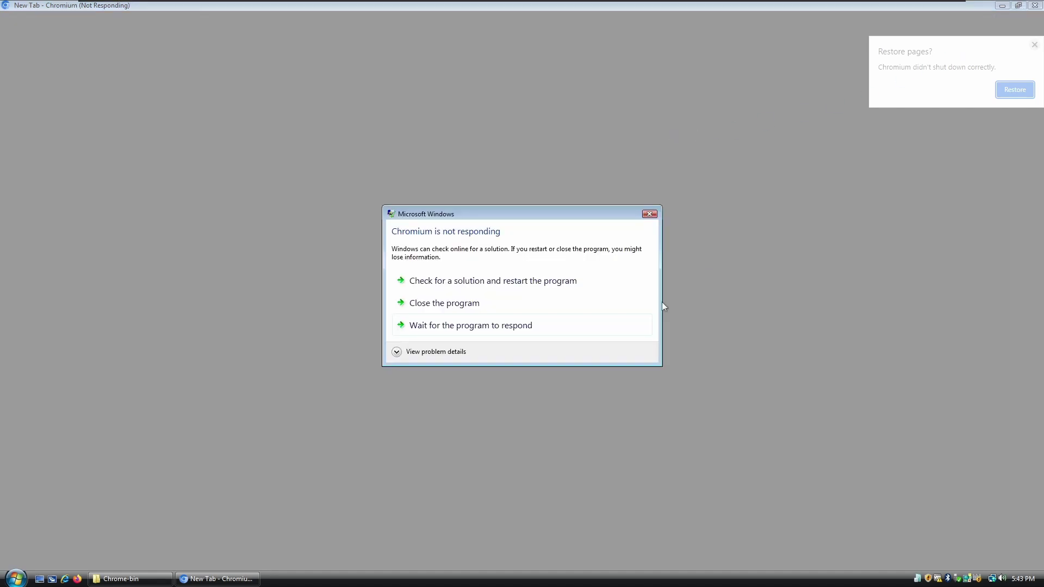
{"action": "left_click", "coordinate": [427, 301]}
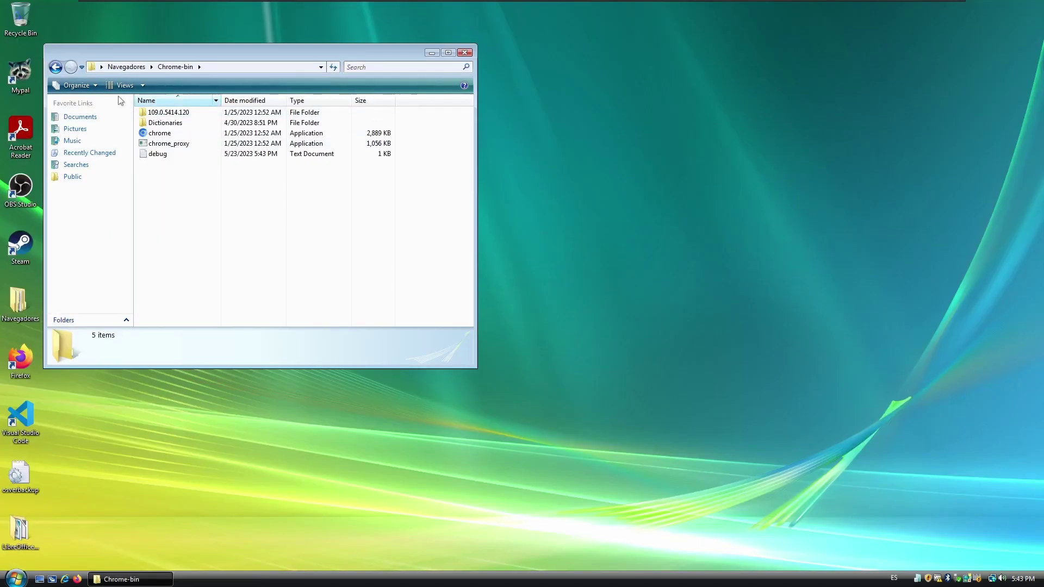
Step: Navigate from the Navegadores folder to the user's Downloads folder and locate Firefox Setup 102.11.0esr
{"action": "left_click", "coordinate": [55, 67]}
{"action": "left_click", "coordinate": [174, 154]}
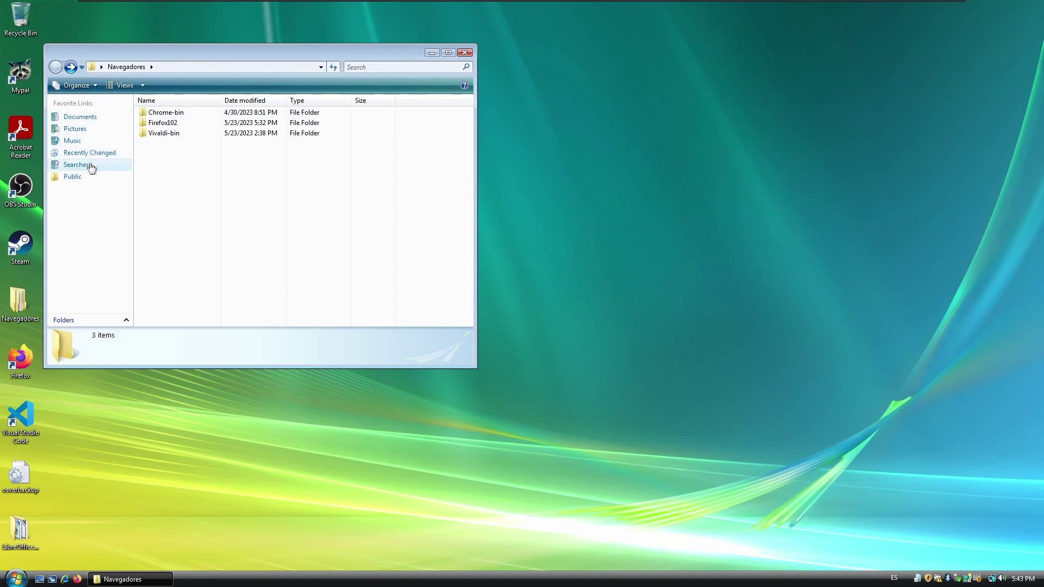
{"action": "left_click", "coordinate": [96, 120]}
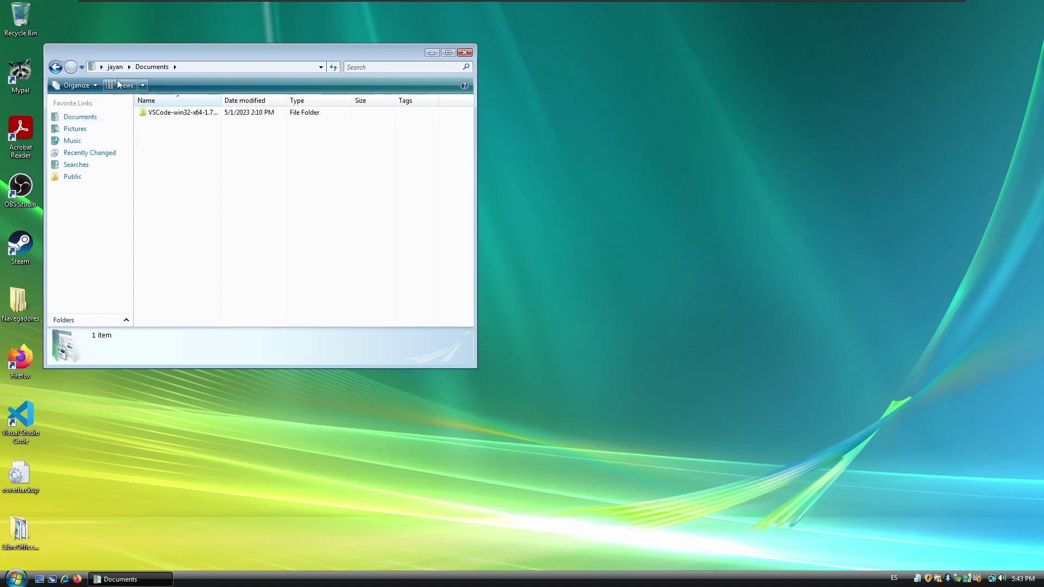
{"action": "left_click", "coordinate": [115, 66]}
{"action": "double_click", "coordinate": [201, 185]}
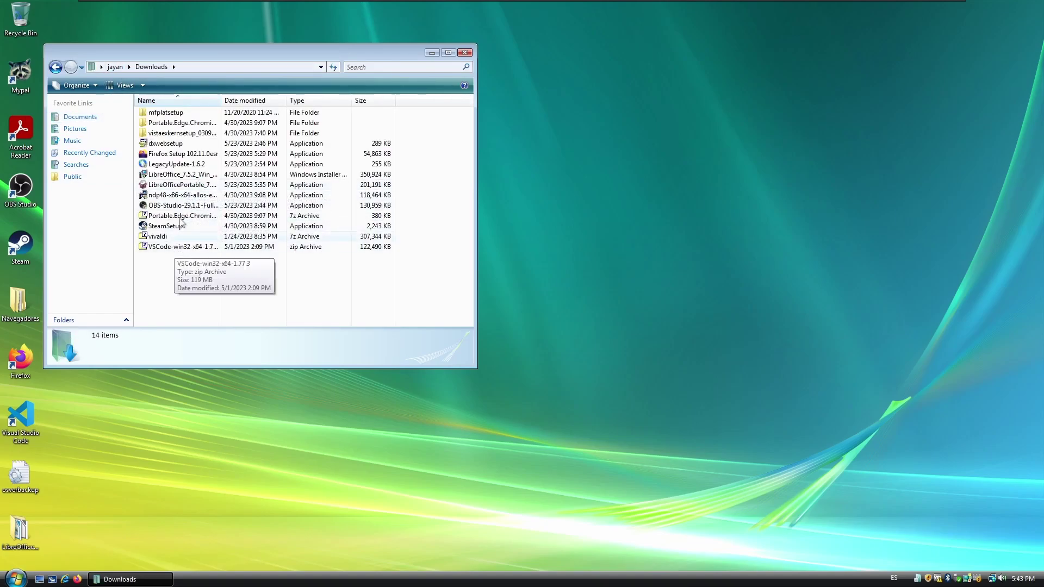
{"action": "double_click", "coordinate": [188, 155]}
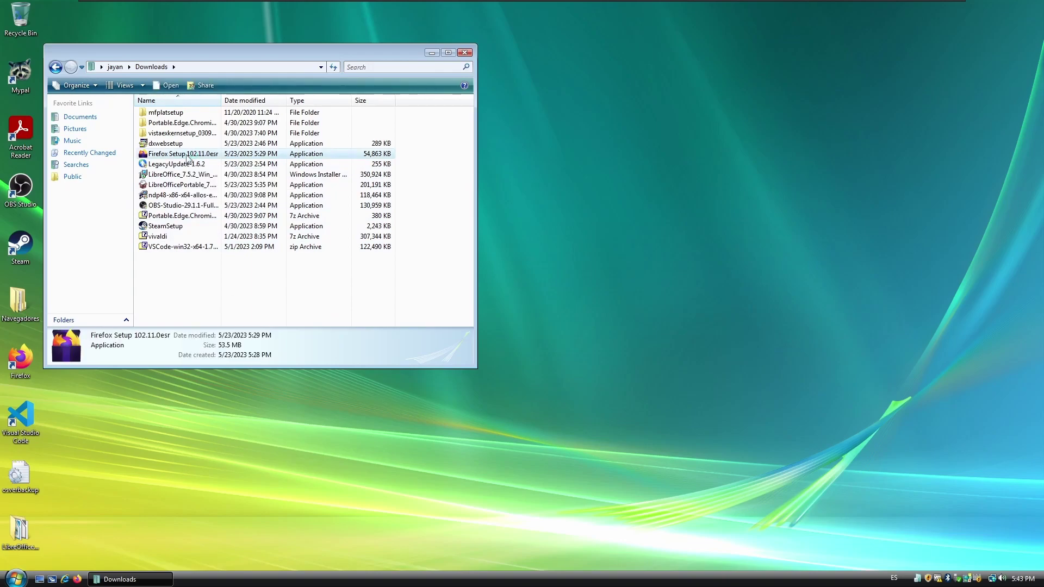
{"action": "left_click", "coordinate": [198, 275]}
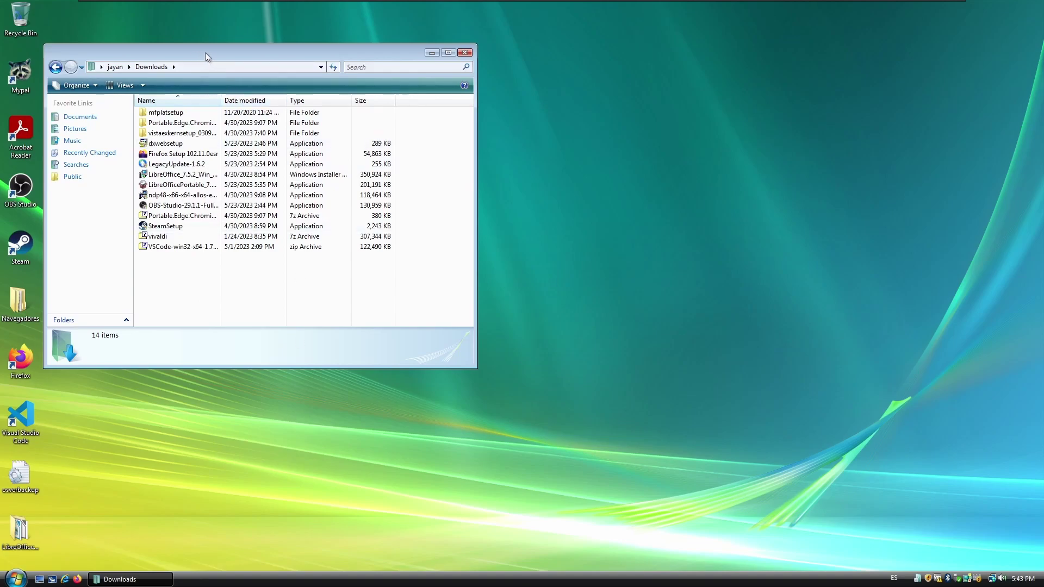
{"action": "left_click_drag", "start_coordinate": [198, 53], "coordinate": [227, 60]}
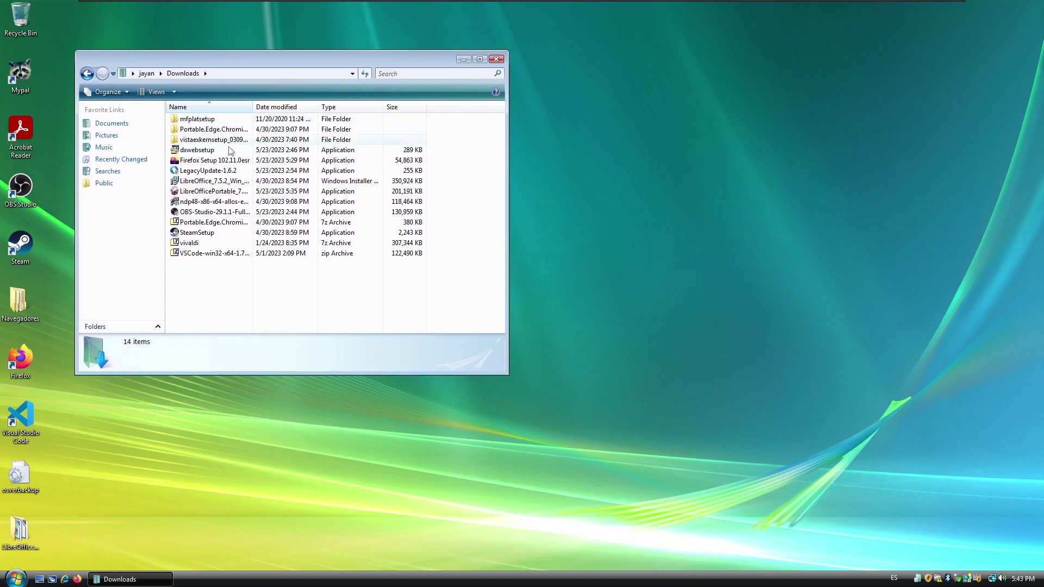
{"action": "key", "text": "BackSpace"}
{"action": "key", "text": "BackSpace"}
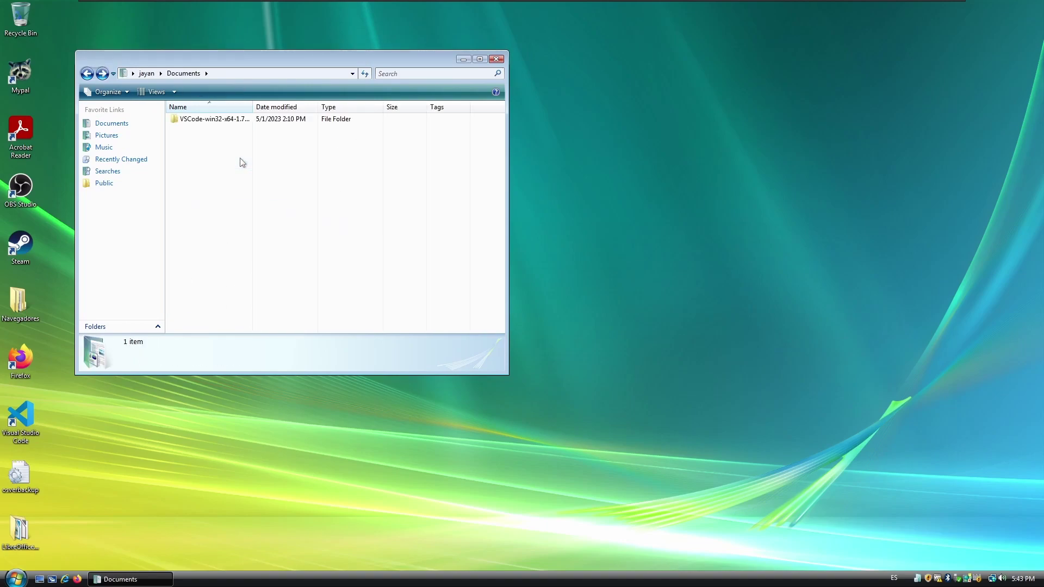
{"action": "key", "text": "alt+Right"}
{"action": "key", "text": "alt+Right"}
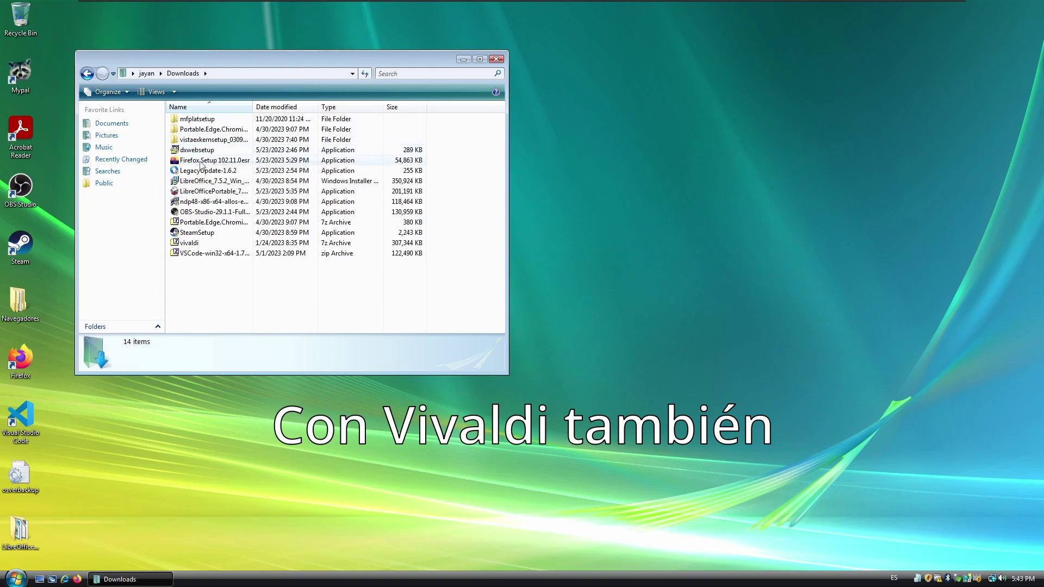
Step: View the contents of Firefox Setup 102.11.0esr as an archive, and check the browser folders in Navegadores
{"action": "right_click", "coordinate": [212, 161]}
{"action": "mouse_move", "coordinate": [250, 203]}
{"action": "left_click", "coordinate": [386, 206]}
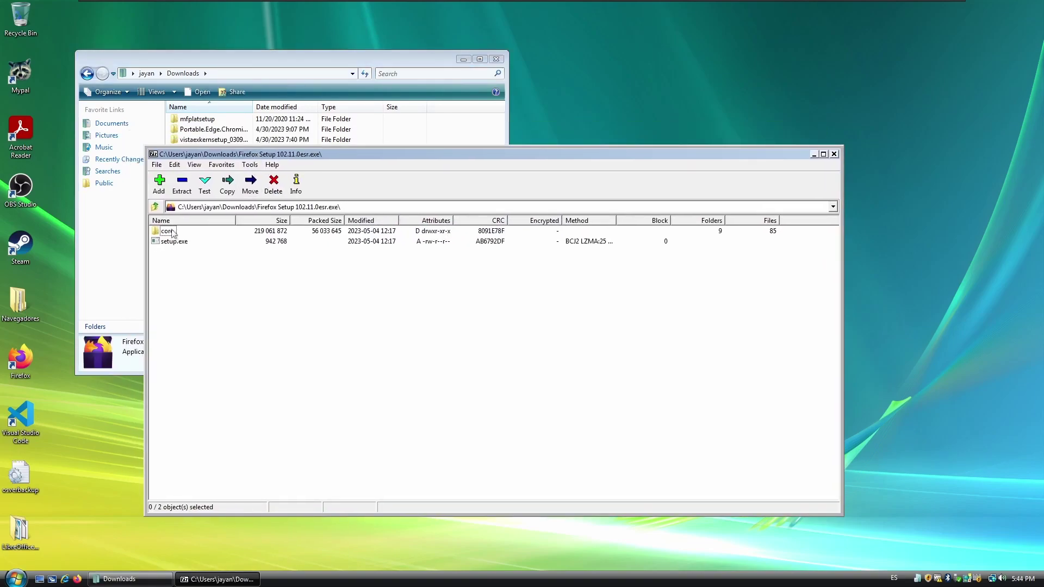
{"action": "left_click", "coordinate": [834, 154]}
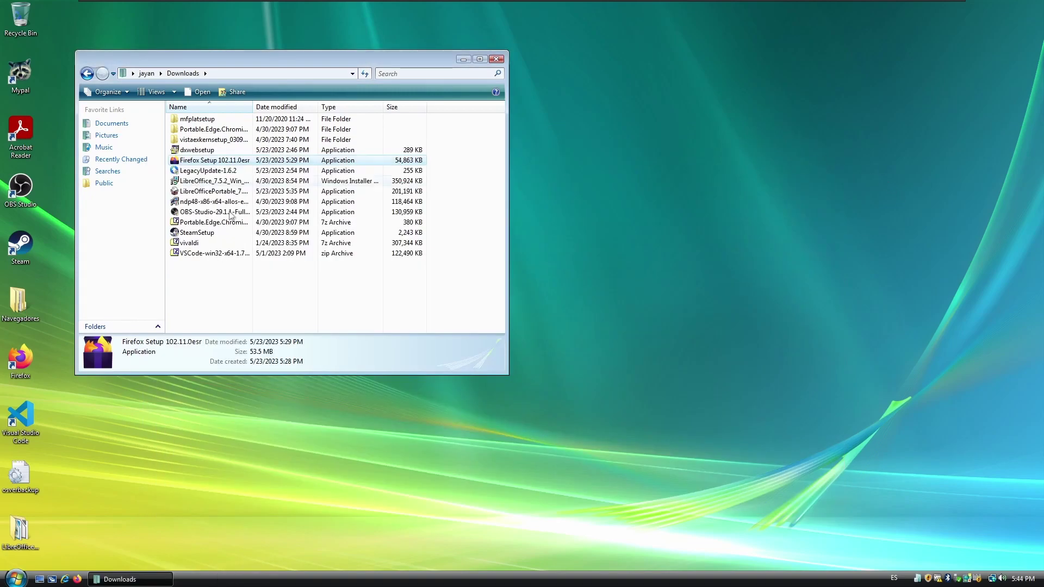
{"action": "double_click", "coordinate": [22, 312]}
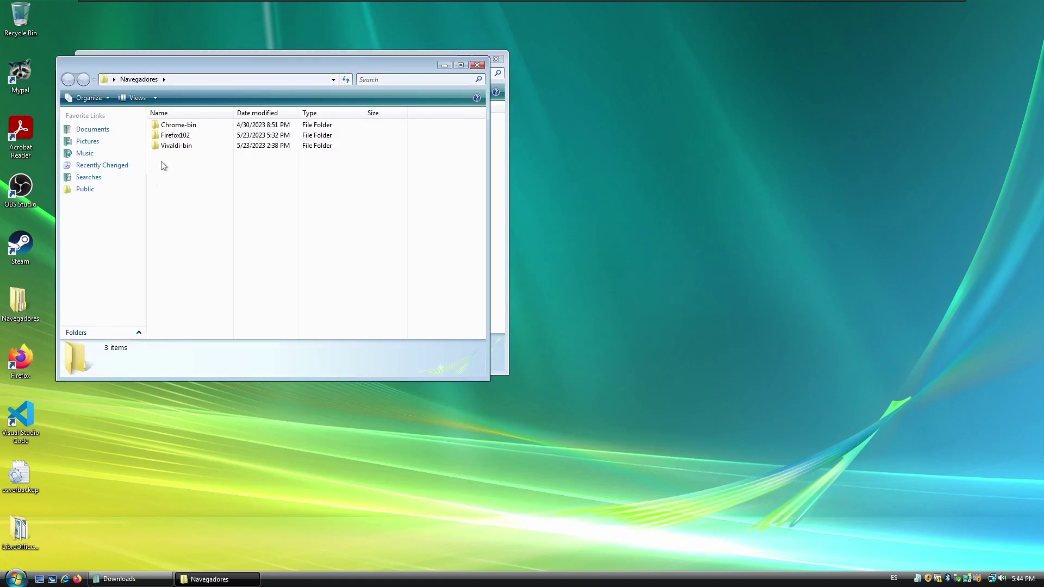
{"action": "left_click", "coordinate": [478, 66]}
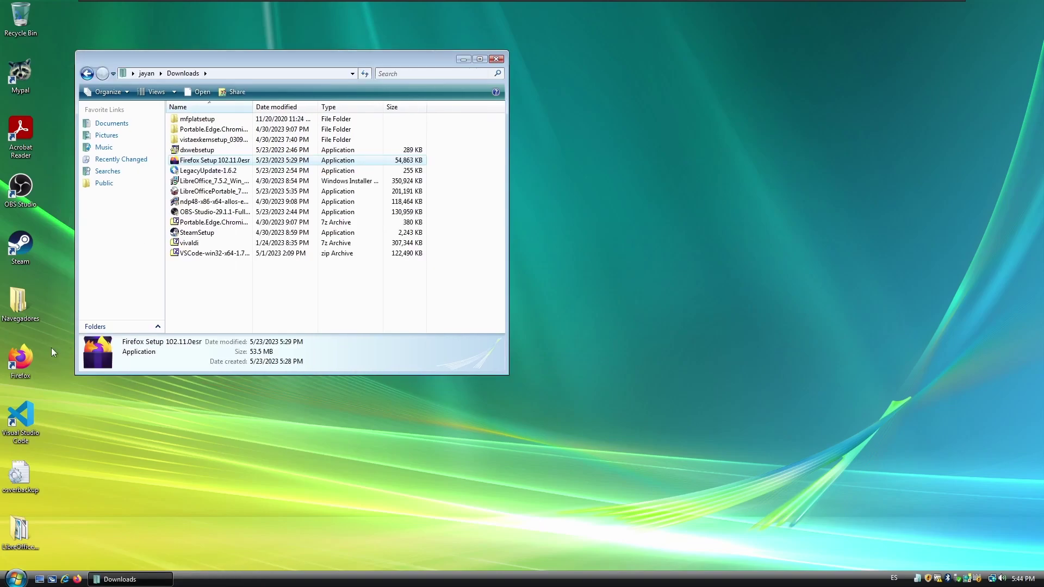
Step: Launch Firefox maximized from the desktop and accept making it the primary browser, with the message set not to show again
{"action": "double_click", "coordinate": [25, 357]}
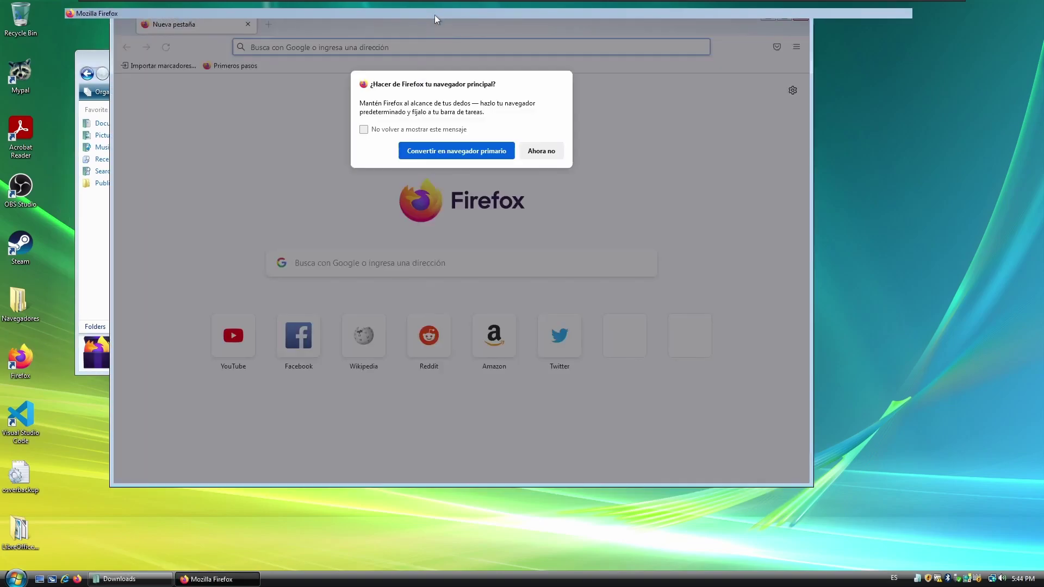
{"action": "double_click", "coordinate": [435, 15]}
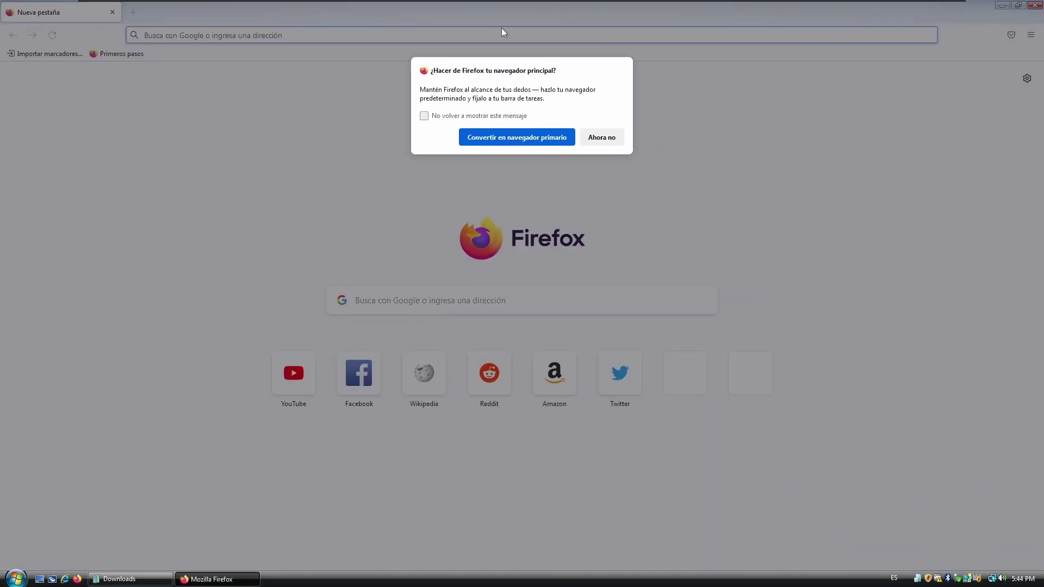
{"action": "left_click", "coordinate": [478, 119]}
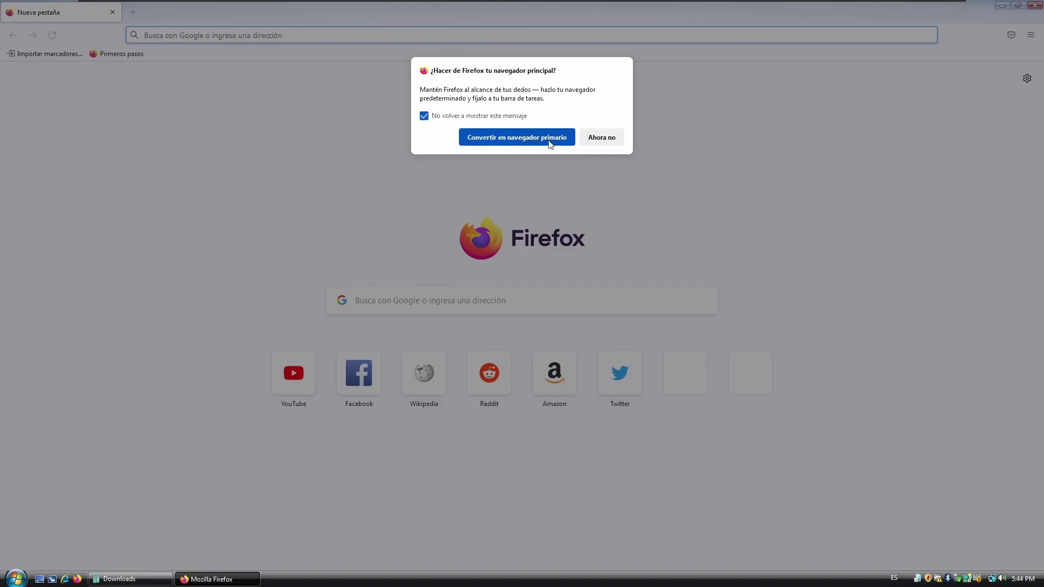
{"action": "left_click", "coordinate": [497, 143]}
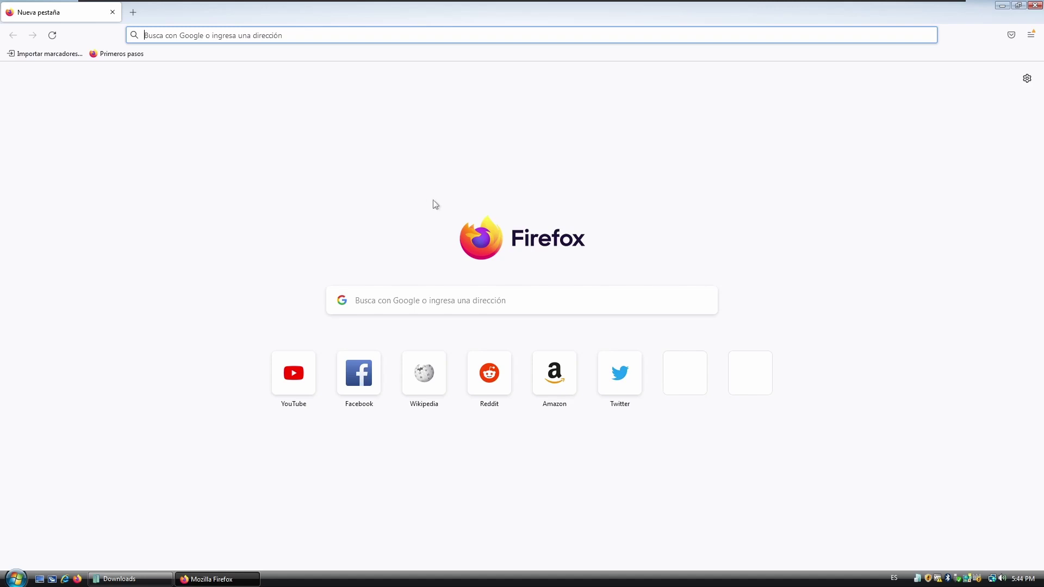
Step: Check the Firefox version and update status in its About information, and close it
{"action": "left_click", "coordinate": [1031, 35]}
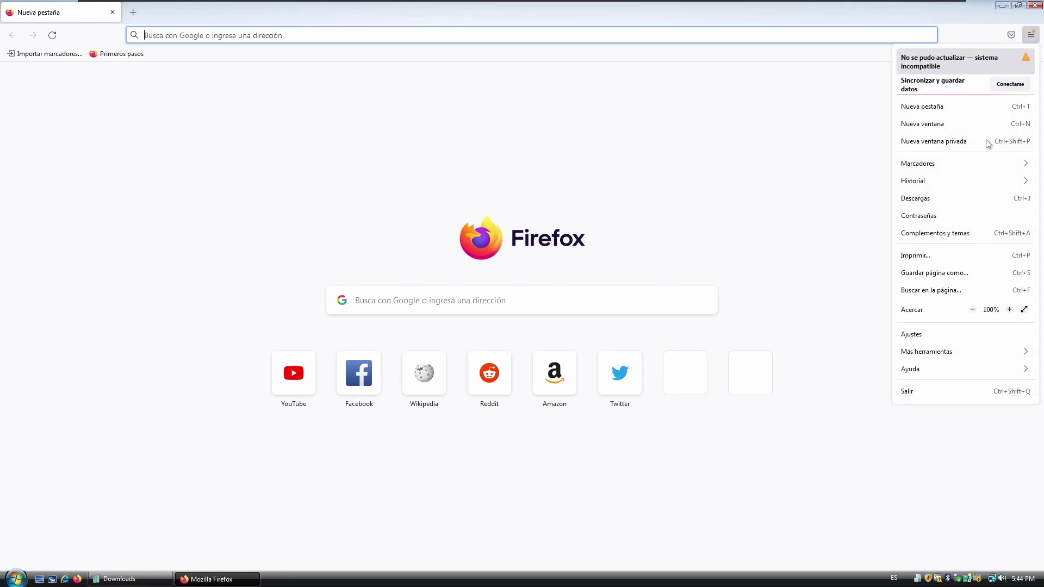
{"action": "left_click", "coordinate": [942, 370]}
{"action": "left_click", "coordinate": [932, 169]}
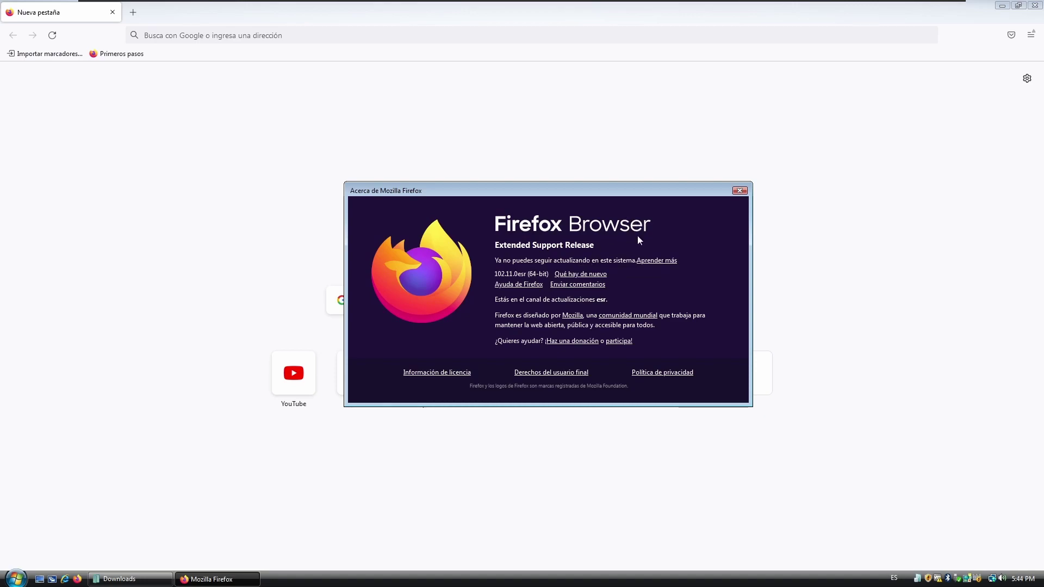
{"action": "left_click", "coordinate": [740, 190]}
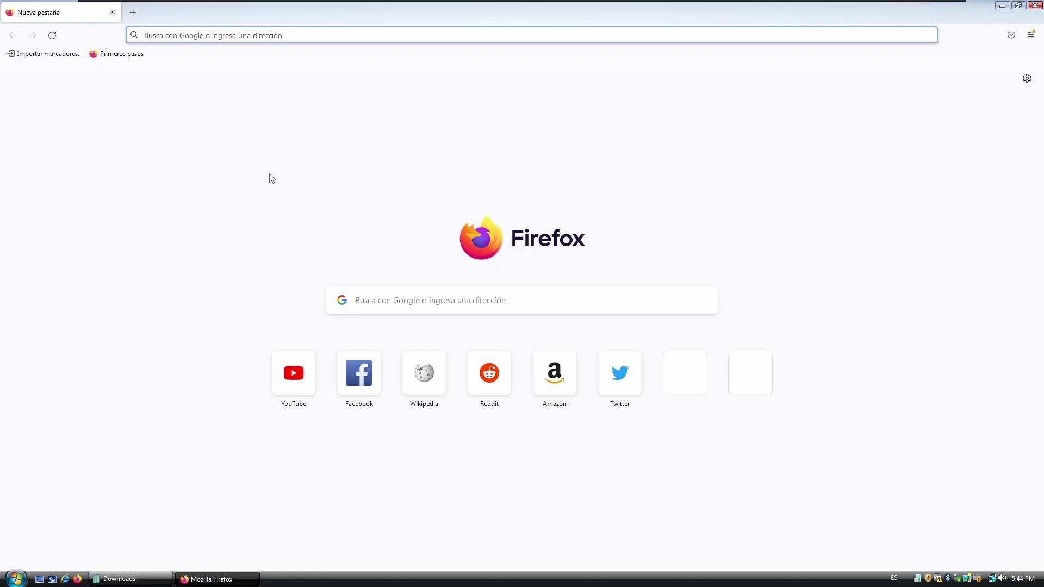
Step: Launch vivaldi from the Vivaldi-bin folder inside Navegadores and close the crashed update notifier
{"action": "left_click", "coordinate": [117, 576]}
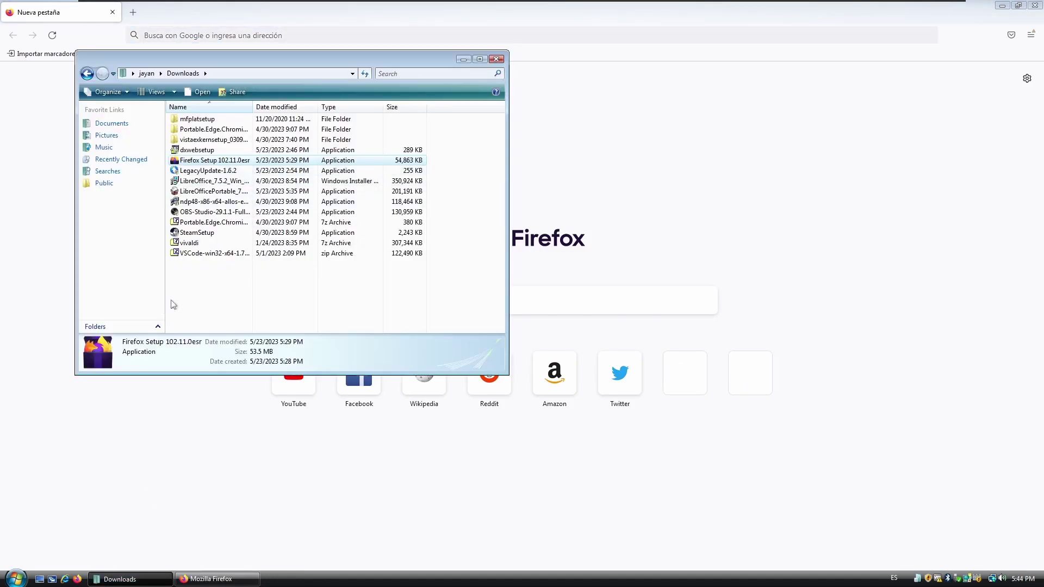
{"action": "left_click", "coordinate": [112, 124]}
{"action": "double_click", "coordinate": [202, 161]}
{"action": "left_click", "coordinate": [277, 226]}
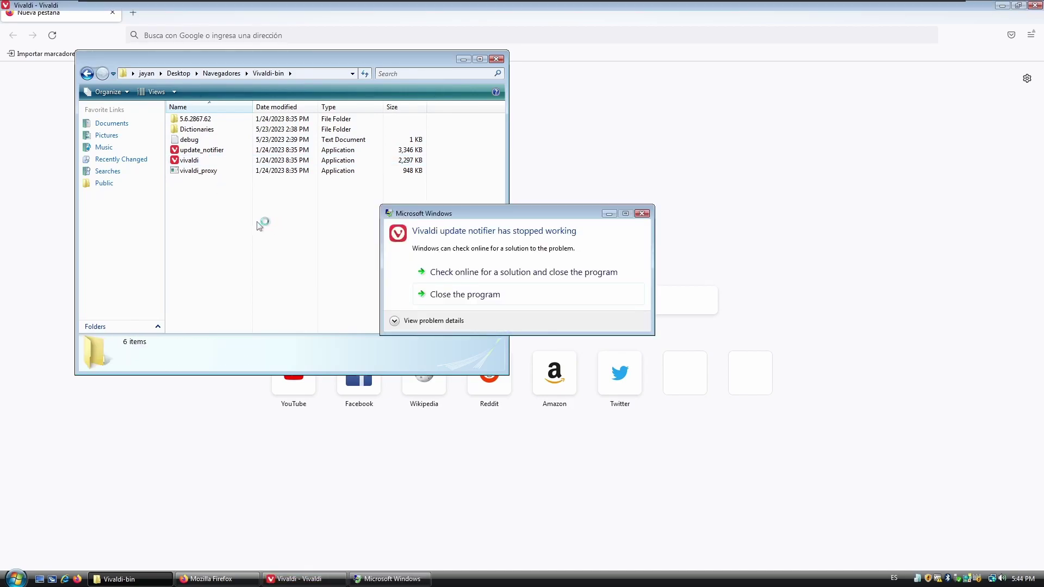
{"action": "left_click", "coordinate": [479, 295]}
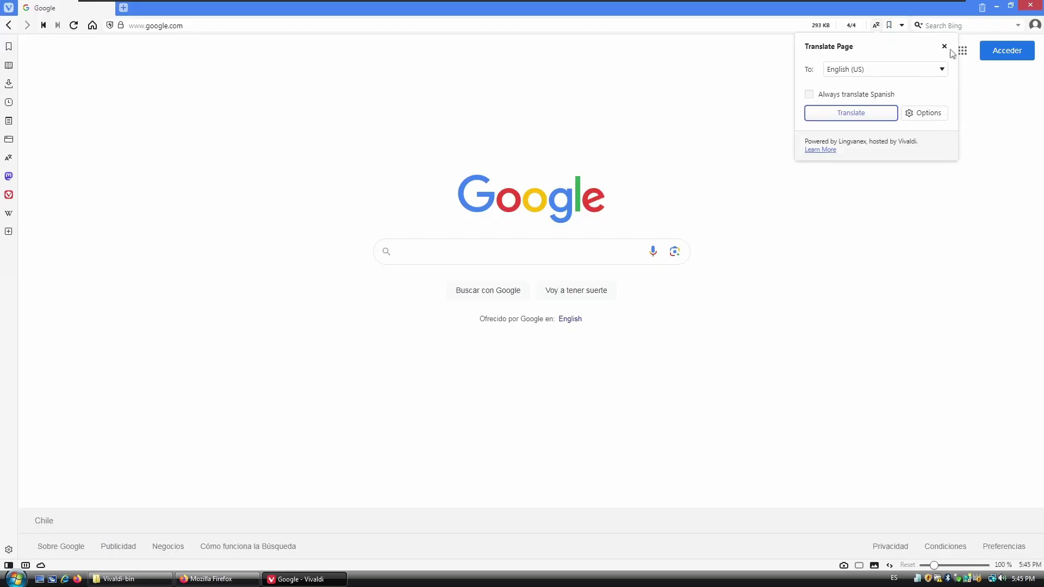
Step: Dismiss the translation offer on the Google page, and try out a new tab and the search suggestions
{"action": "left_click", "coordinate": [944, 48]}
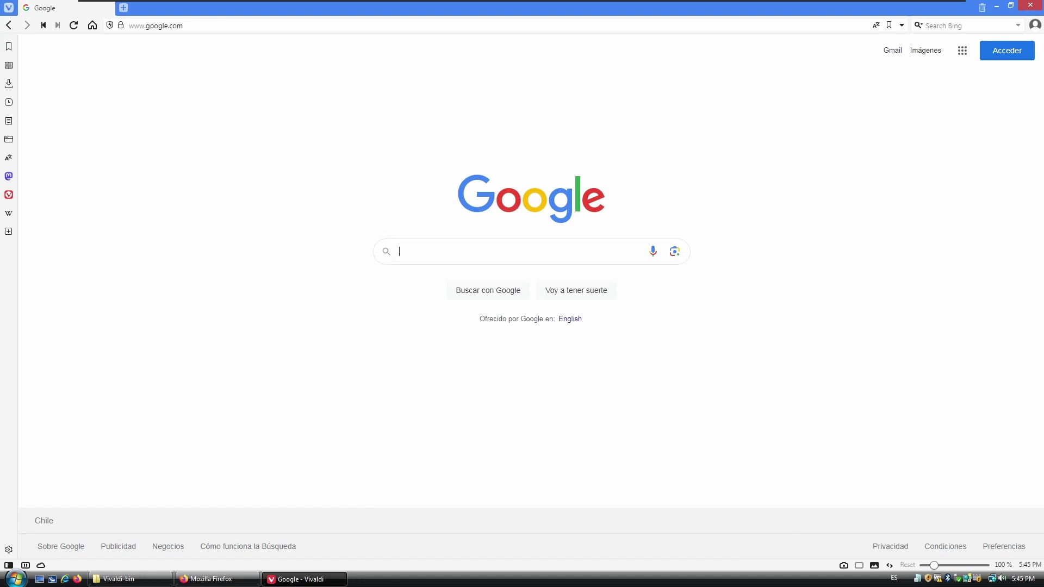
{"action": "left_click", "coordinate": [124, 8]}
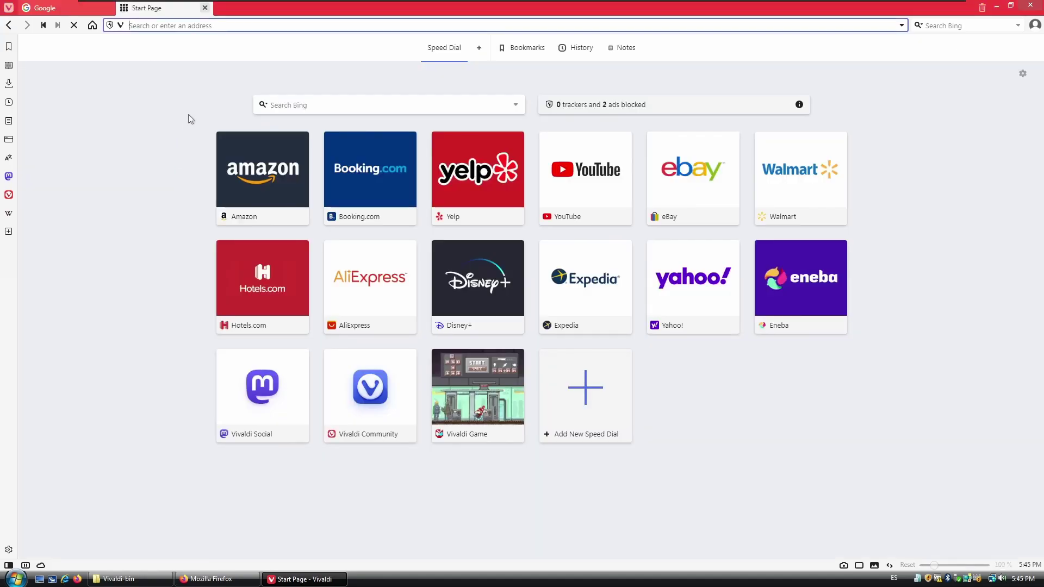
{"action": "left_click", "coordinate": [206, 9]}
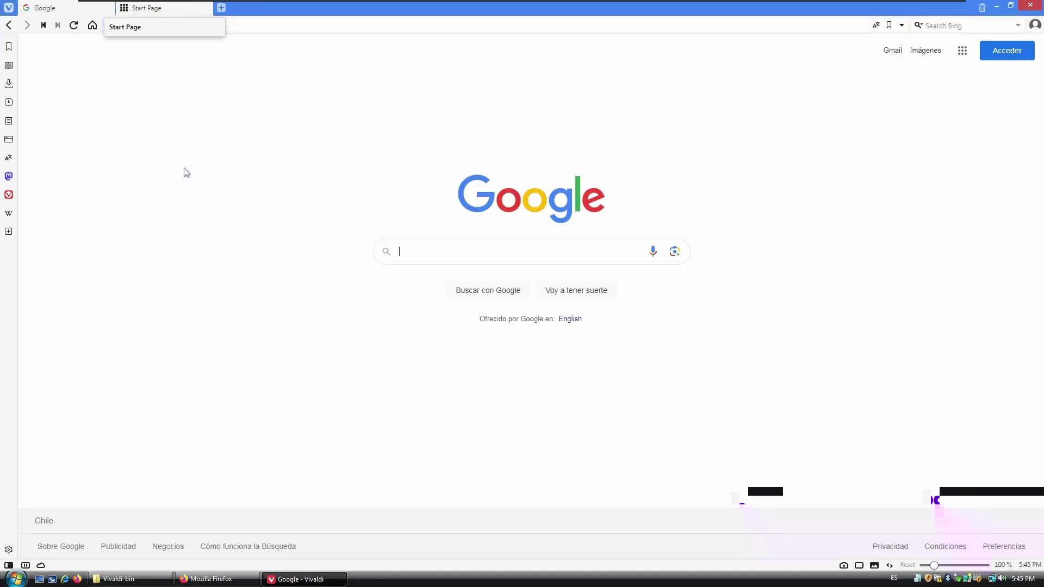
{"action": "left_click", "coordinate": [417, 251]}
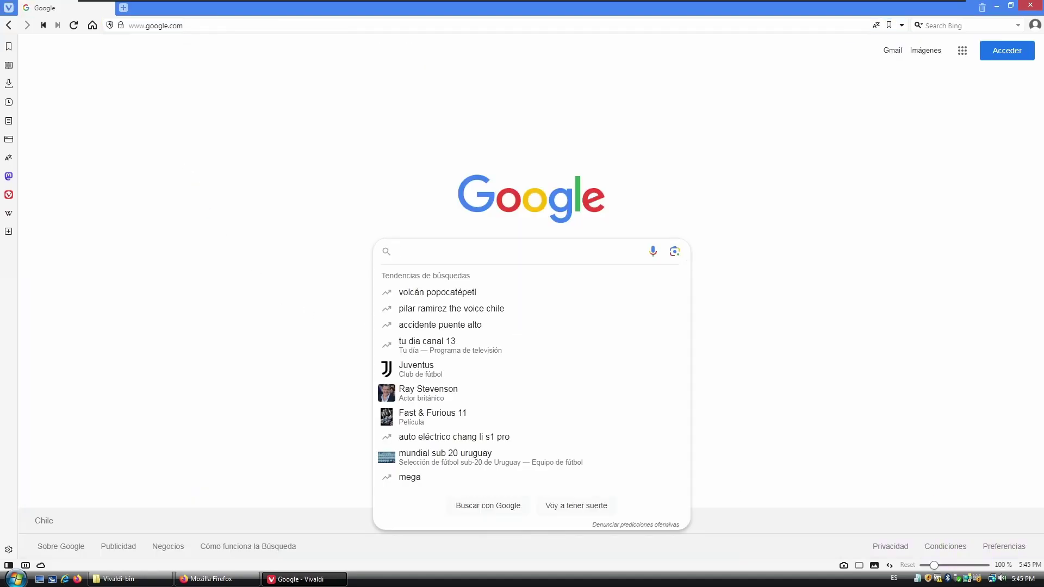
{"action": "left_click", "coordinate": [317, 183]}
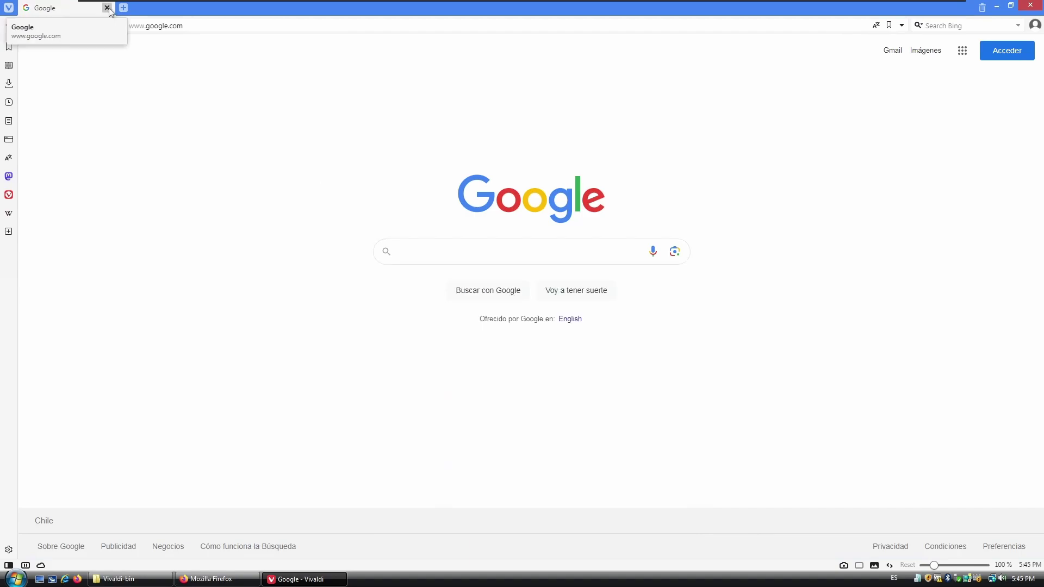
Step: Close the Google tab in Vivaldi, search for "what browser am i using" in Firefox, and open the WhatIsMyBrowser.com page
{"action": "left_click", "coordinate": [116, 11]}
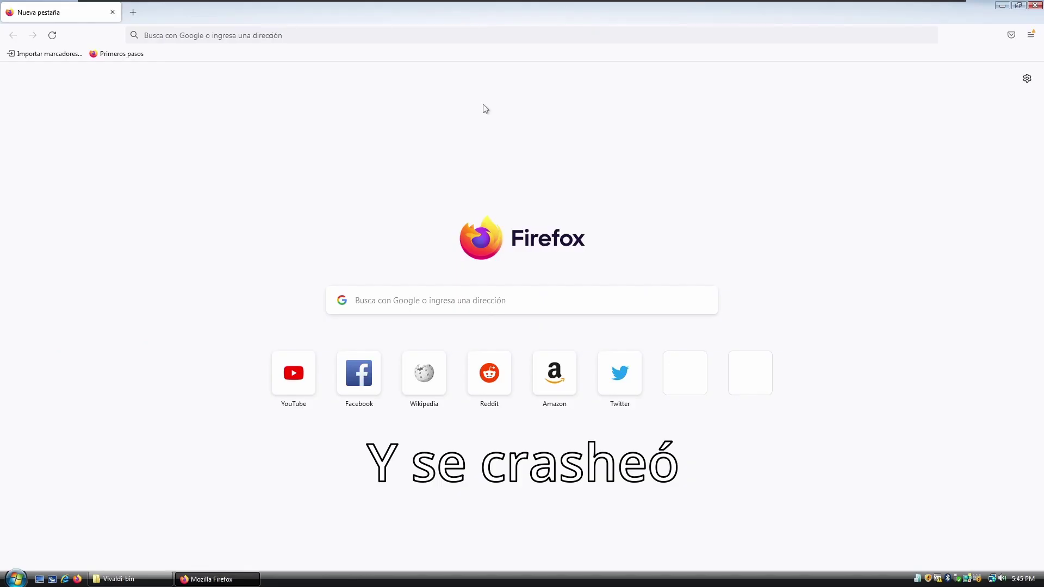
{"action": "left_click", "coordinate": [173, 228]}
{"action": "key", "text": "ctrl+l"}
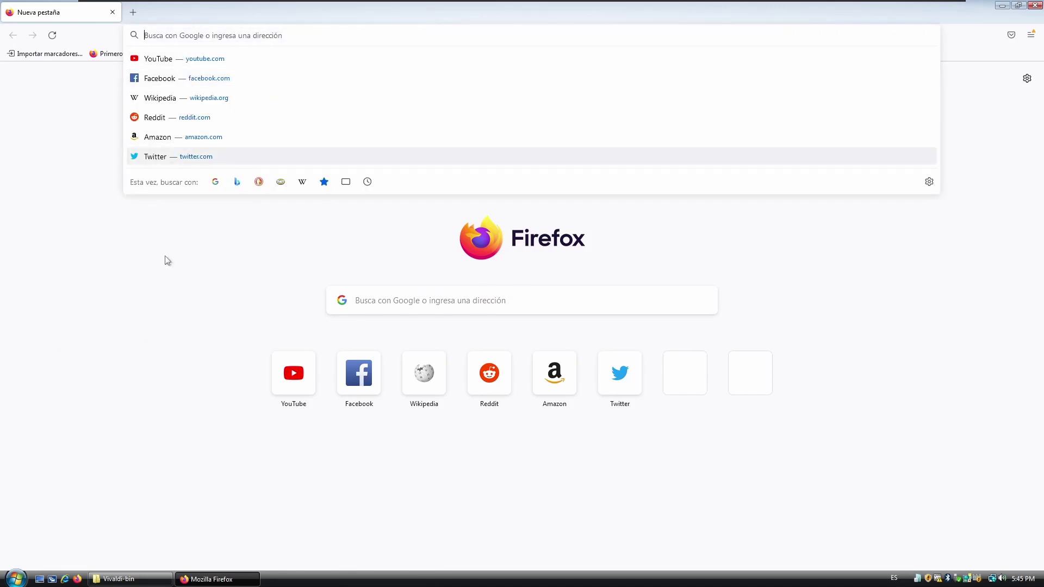
{"action": "type", "text": "what bro"}
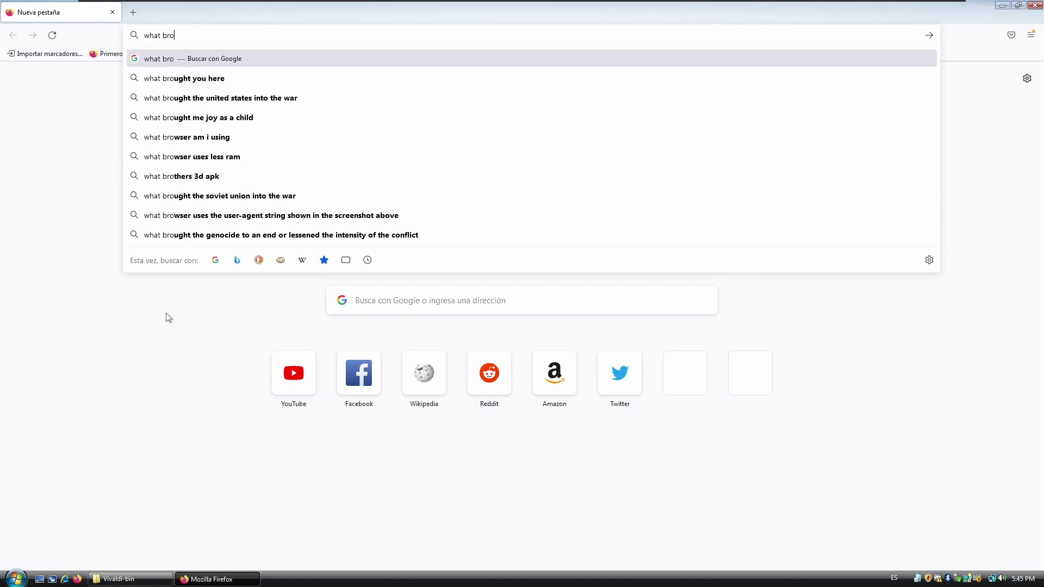
{"action": "type", "text": "wser"}
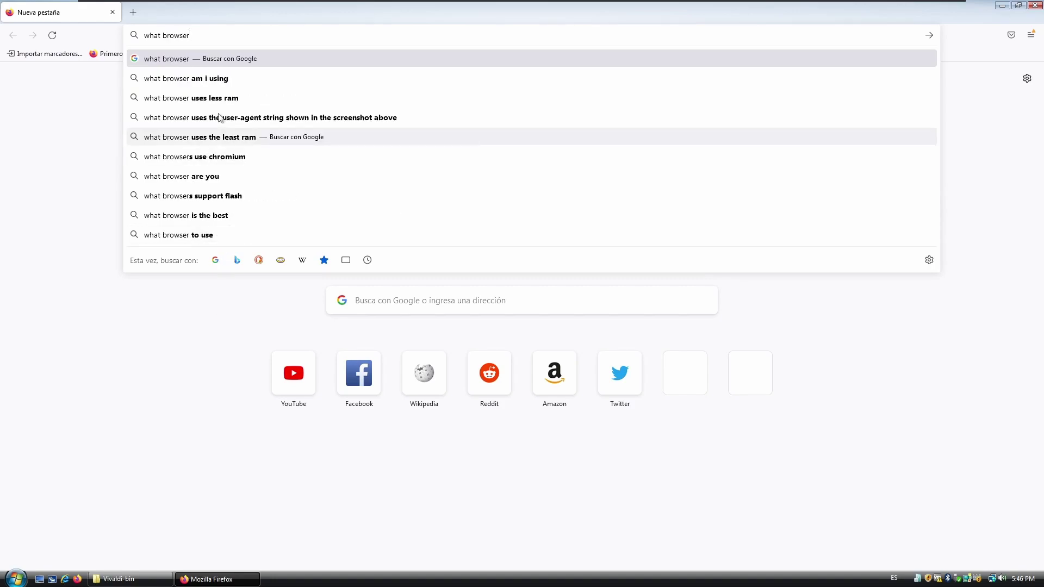
{"action": "left_click", "coordinate": [213, 80]}
{"action": "left_click", "coordinate": [165, 256]}
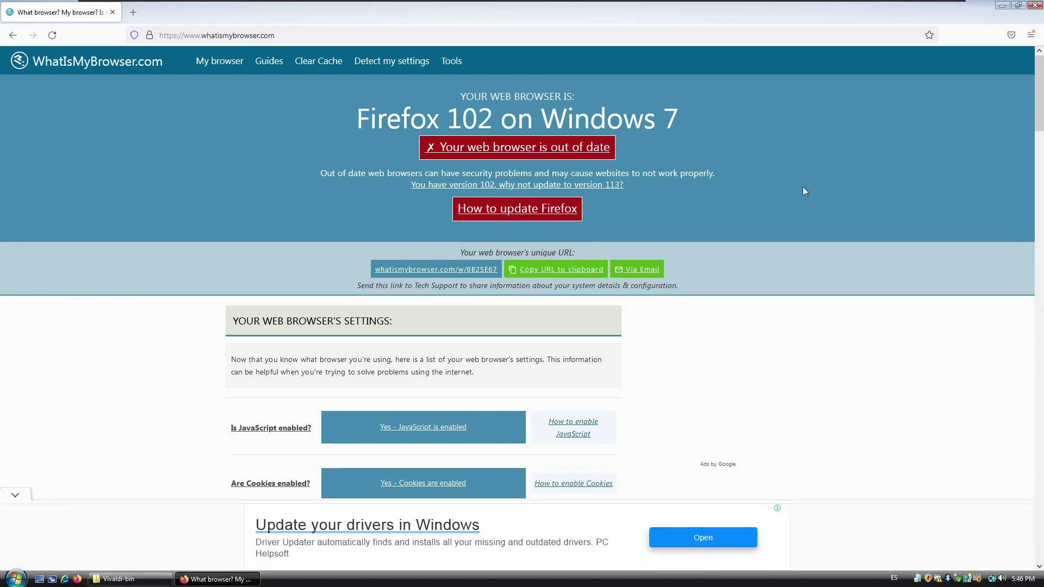
Step: Run winver to check the Windows version information, and close the About Windows dialog
{"action": "key", "text": "super+r"}
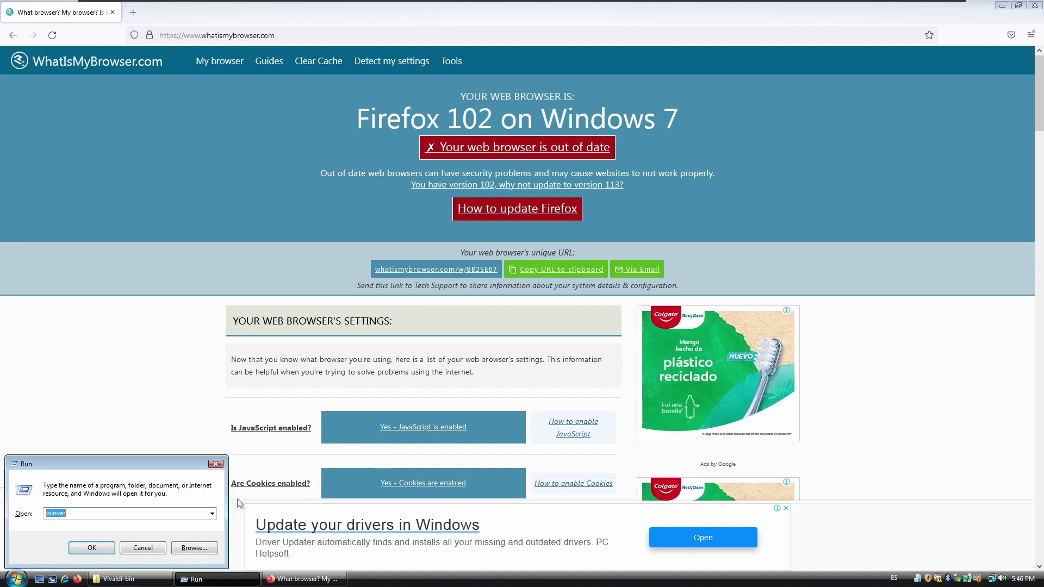
{"action": "left_click", "coordinate": [92, 549]}
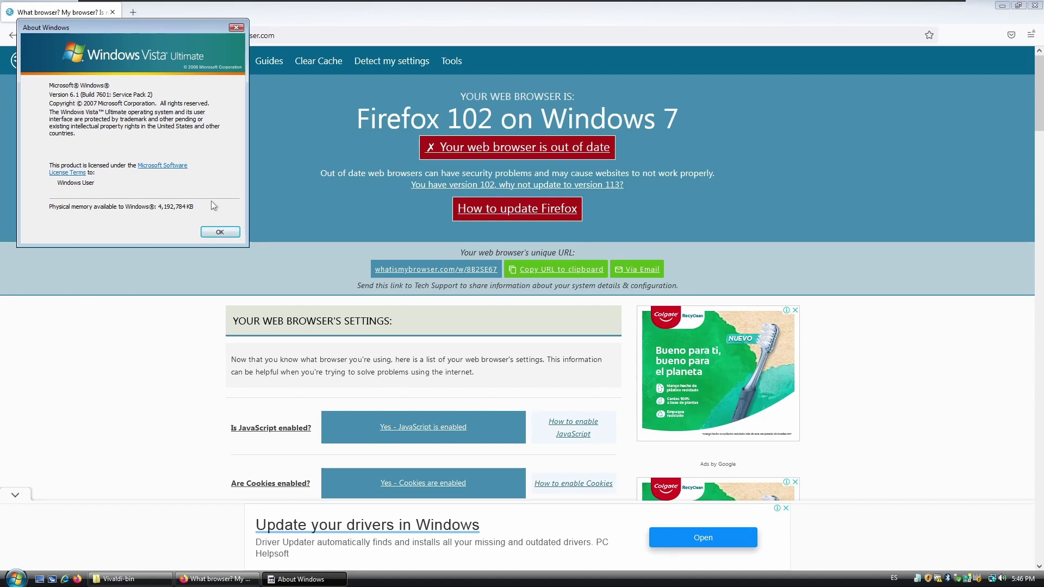
{"action": "left_click", "coordinate": [213, 233]}
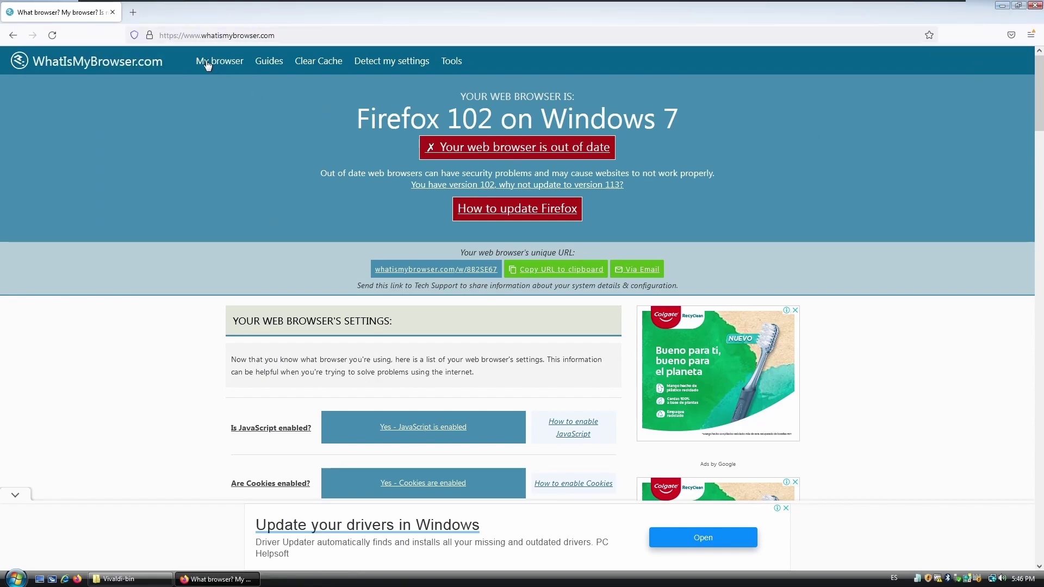
Step: Replace the WhatIsMyBrowser tab with a new one and open the MasterJayanX video "Probando programas modernos en Windows XP con OneCore API" on YouTube
{"action": "left_click", "coordinate": [133, 12]}
{"action": "left_click", "coordinate": [112, 12]}
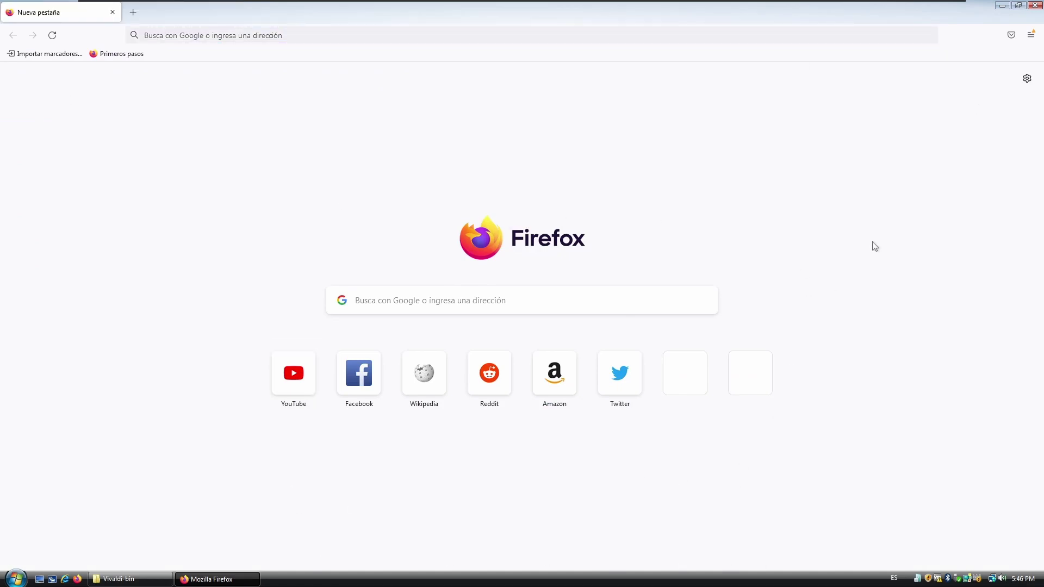
{"action": "left_click", "coordinate": [291, 378]}
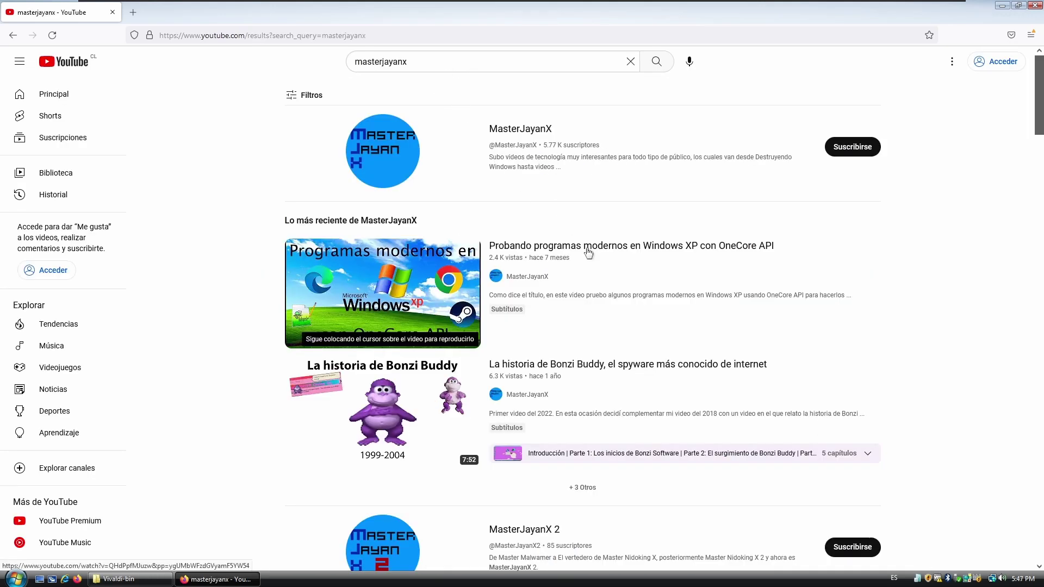
{"action": "left_click", "coordinate": [588, 251]}
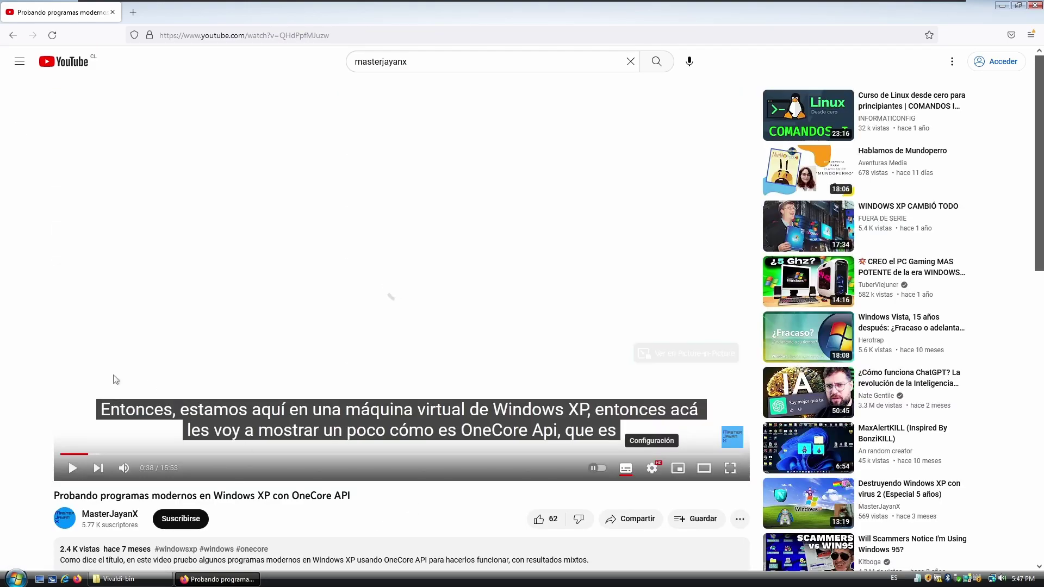
Step: Test the YouTube video's playback by playing, pausing and skipping forward in it
{"action": "left_click", "coordinate": [72, 471]}
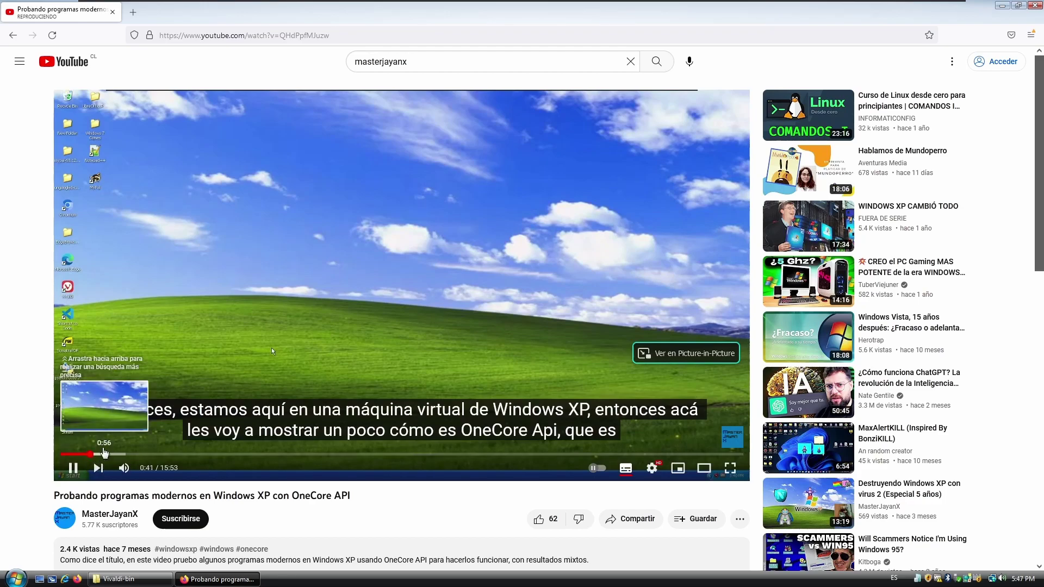
{"action": "left_click", "coordinate": [151, 341]}
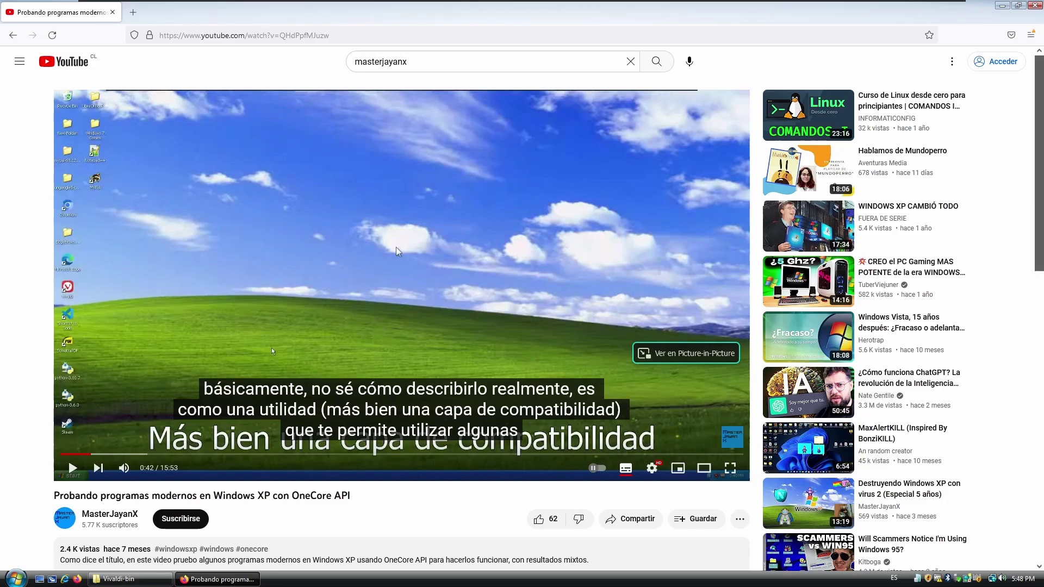
{"action": "left_click", "coordinate": [402, 265]}
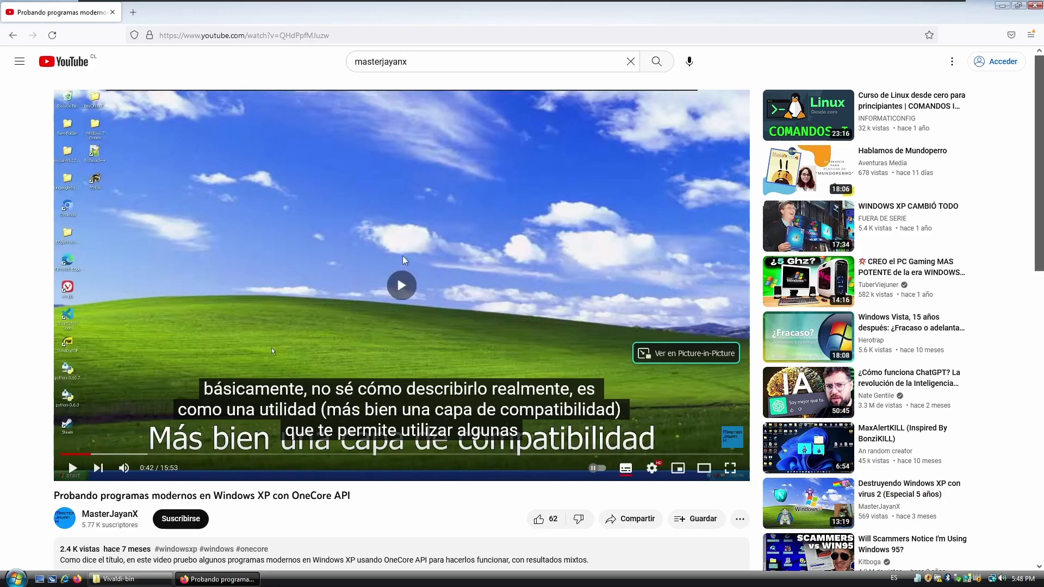
{"action": "key", "text": "Right"}
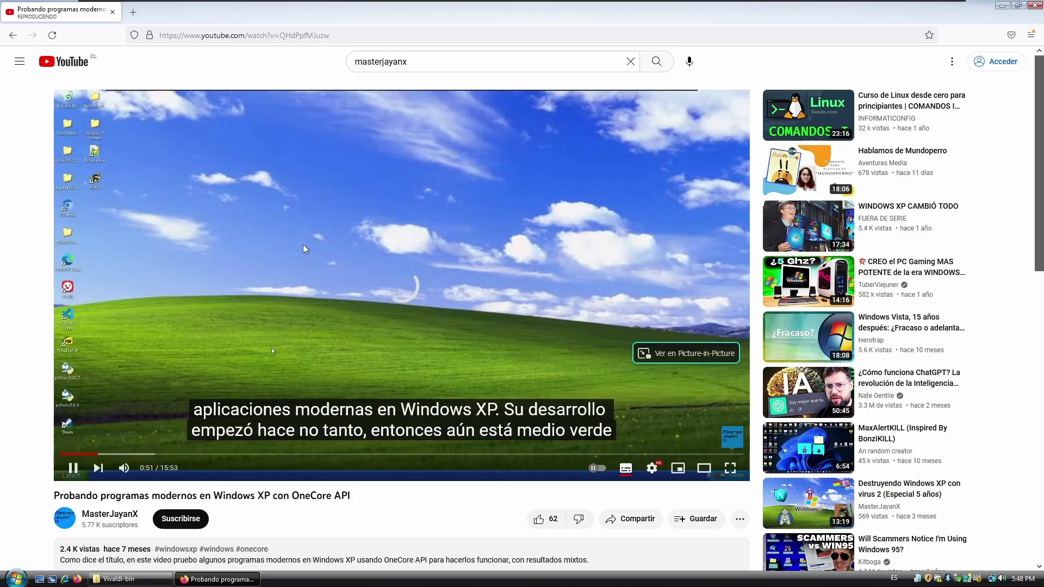
{"action": "left_click", "coordinate": [305, 248]}
Step: Close Firefox and the Vivaldi-bin folder window, and launch Visual Studio Code from the desktop
{"action": "left_click", "coordinate": [1037, 11]}
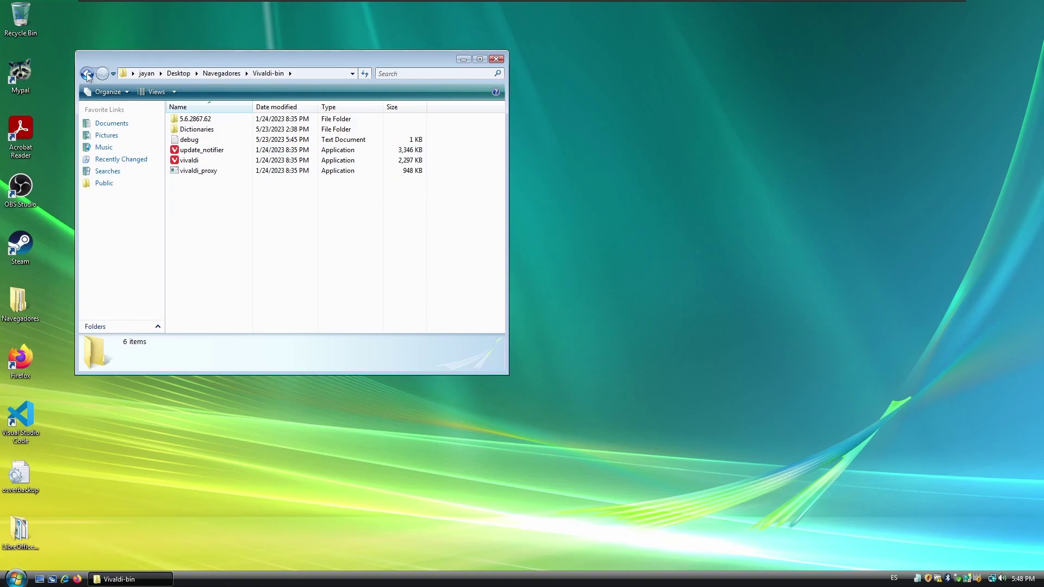
{"action": "left_click", "coordinate": [496, 60]}
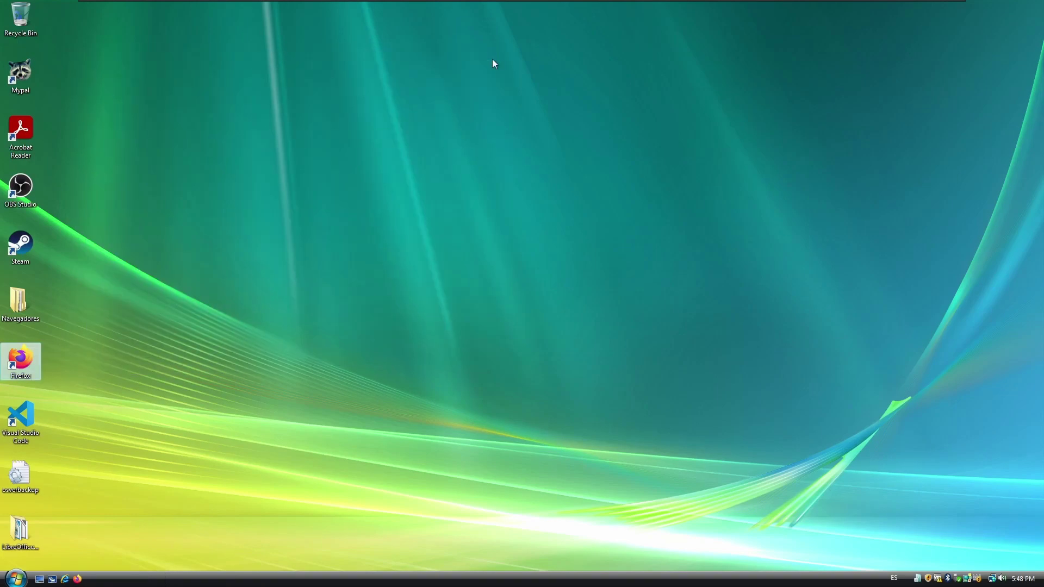
{"action": "double_click", "coordinate": [26, 421]}
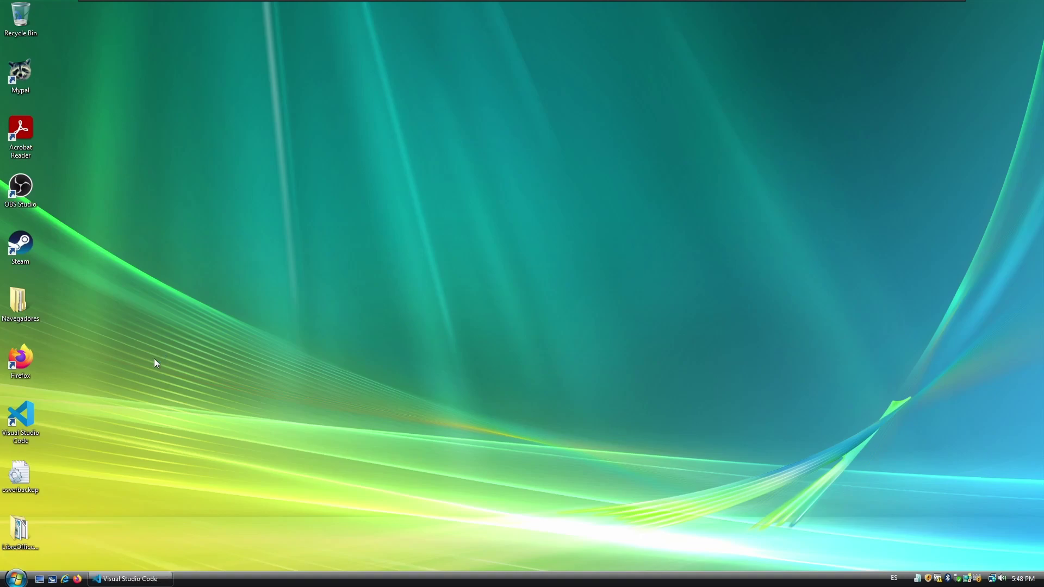
{"action": "left_click", "coordinate": [156, 578]}
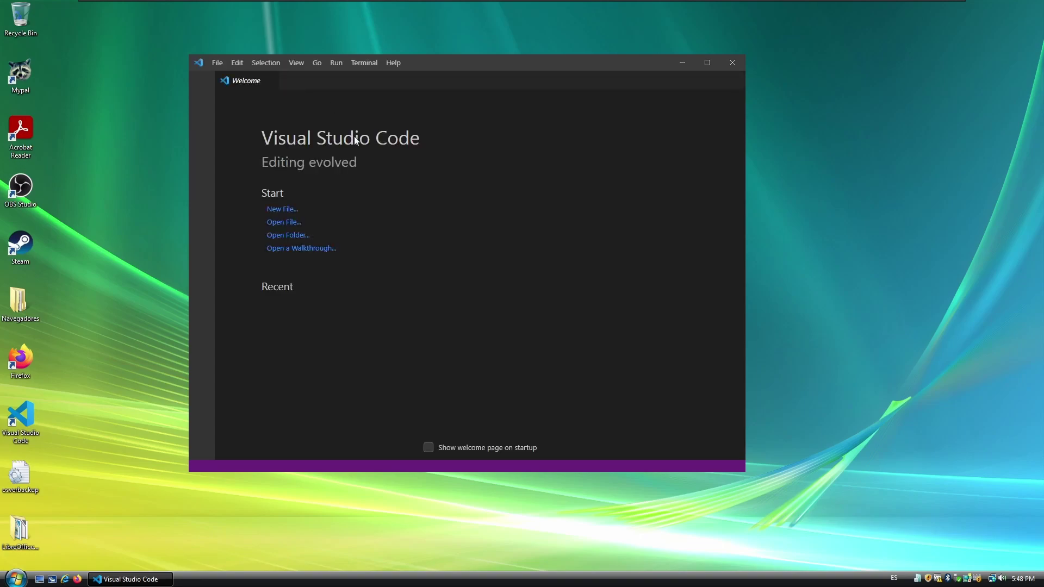
{"action": "left_click_drag", "start_coordinate": [471, 63], "coordinate": [498, 74]}
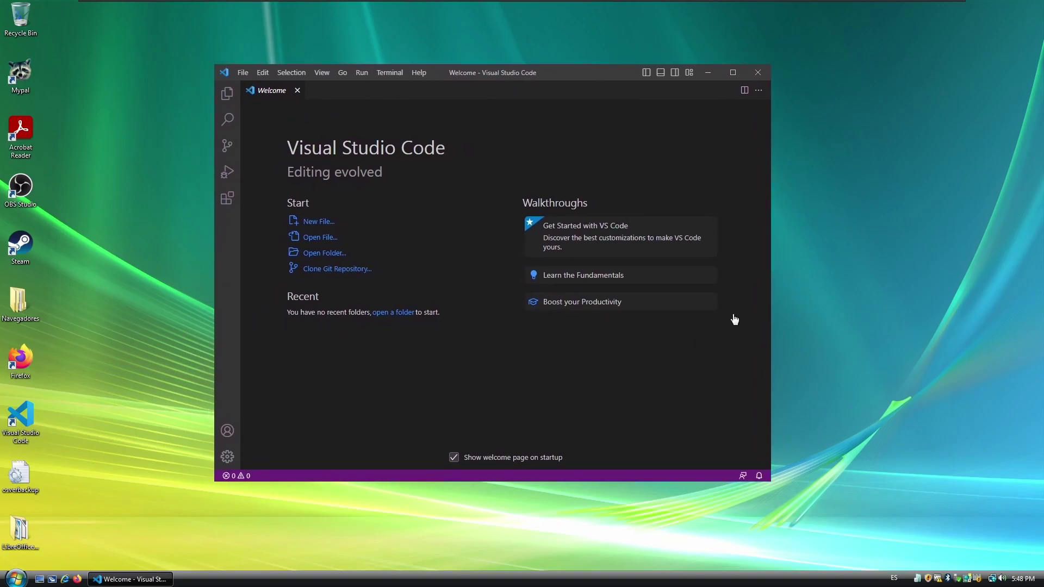
Step: Look through the installed and recommended extensions in Visual Studio Code, collapsing and re-expanding the Recommended section
{"action": "left_click", "coordinate": [228, 201]}
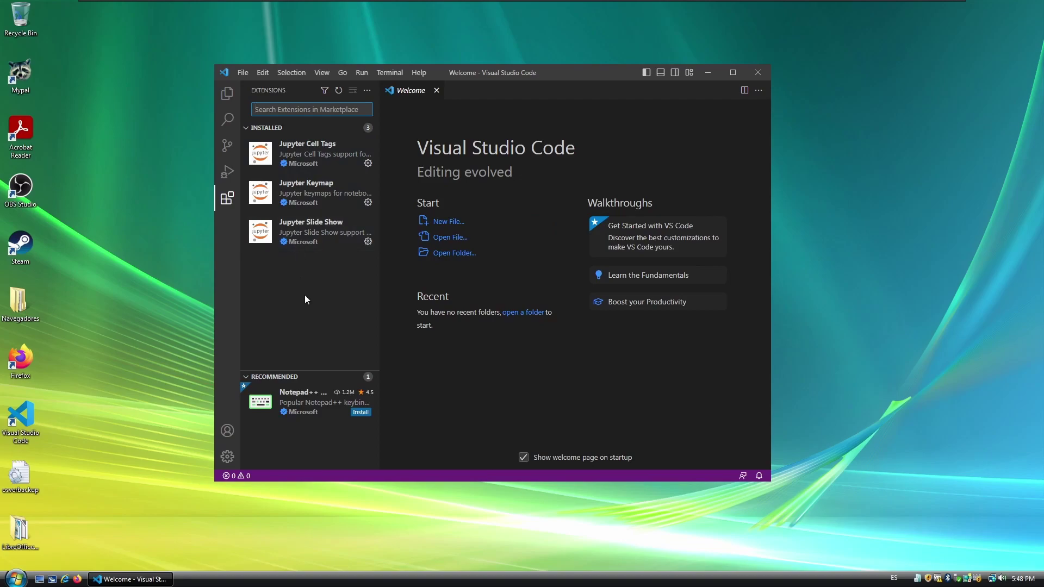
{"action": "left_click", "coordinate": [321, 378]}
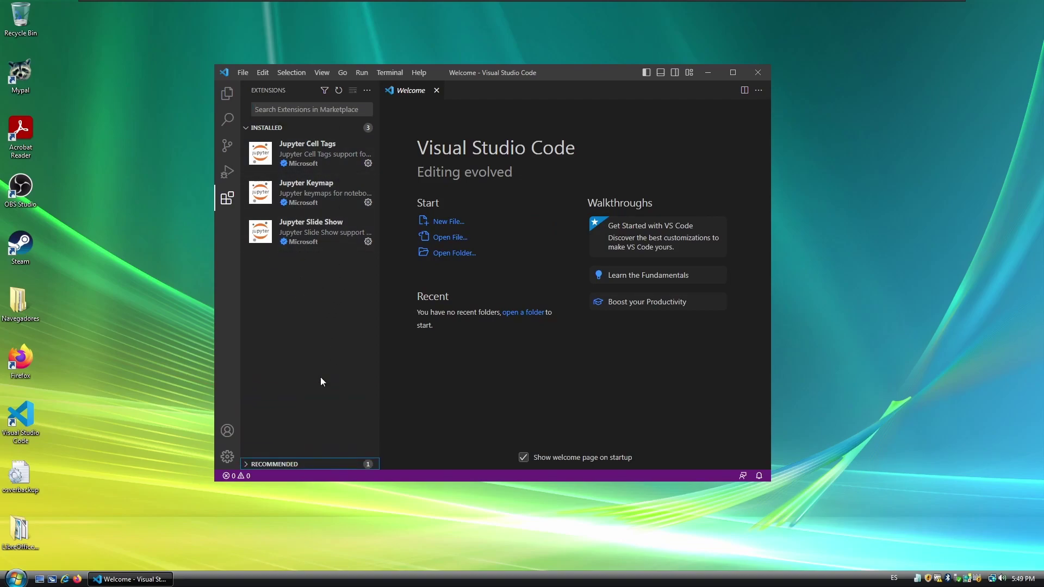
{"action": "left_click", "coordinate": [287, 463]}
{"action": "left_click", "coordinate": [335, 303]}
{"action": "left_click", "coordinate": [398, 366]}
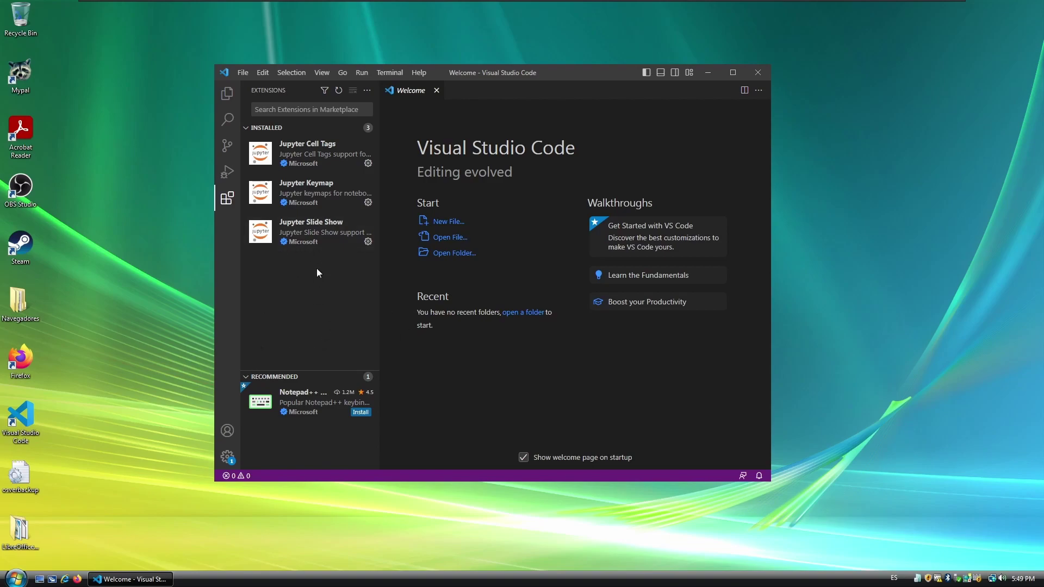
Step: Create a new text file with its language set to C++, and close both the file and Visual Studio Code
{"action": "left_click", "coordinate": [227, 94]}
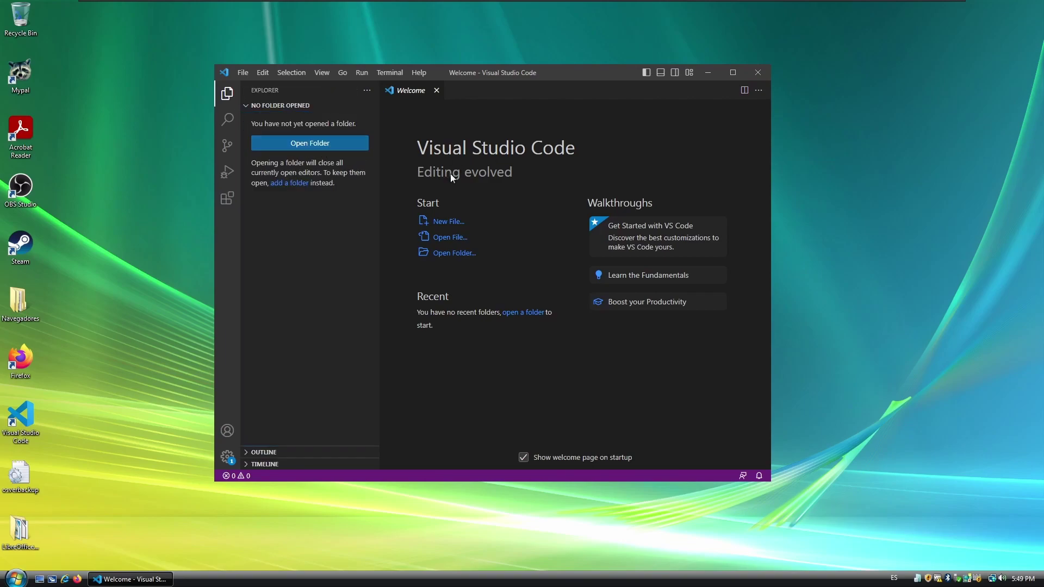
{"action": "left_click", "coordinate": [448, 222]}
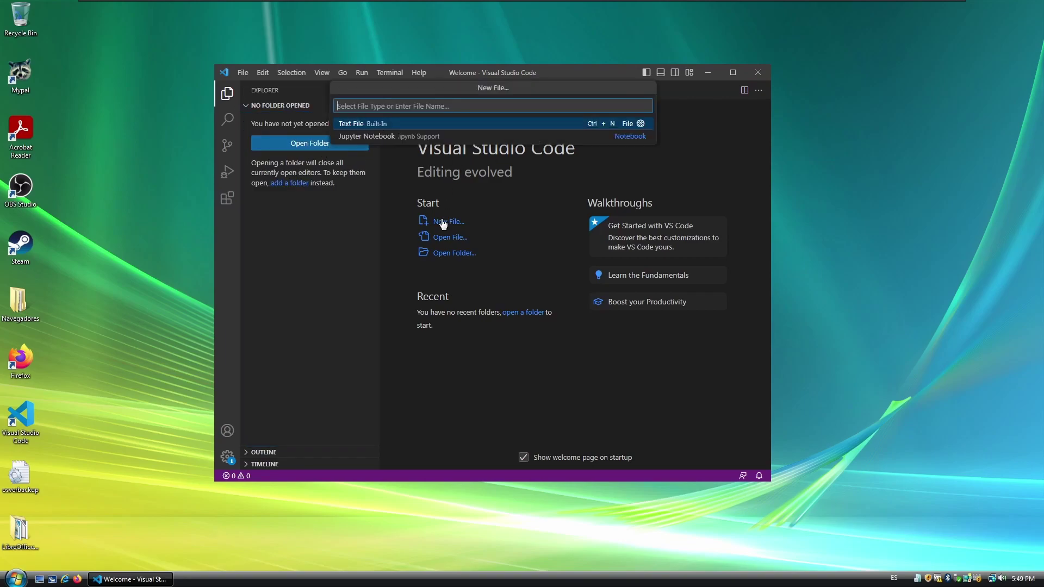
{"action": "left_click", "coordinate": [365, 124]}
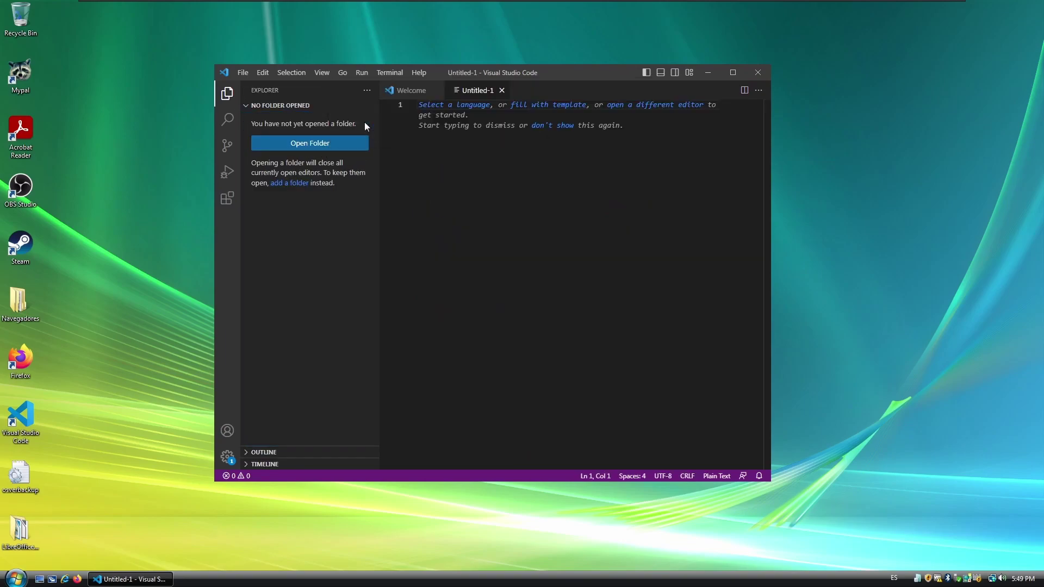
{"action": "left_click", "coordinate": [471, 104]}
{"action": "left_click", "coordinate": [388, 185]}
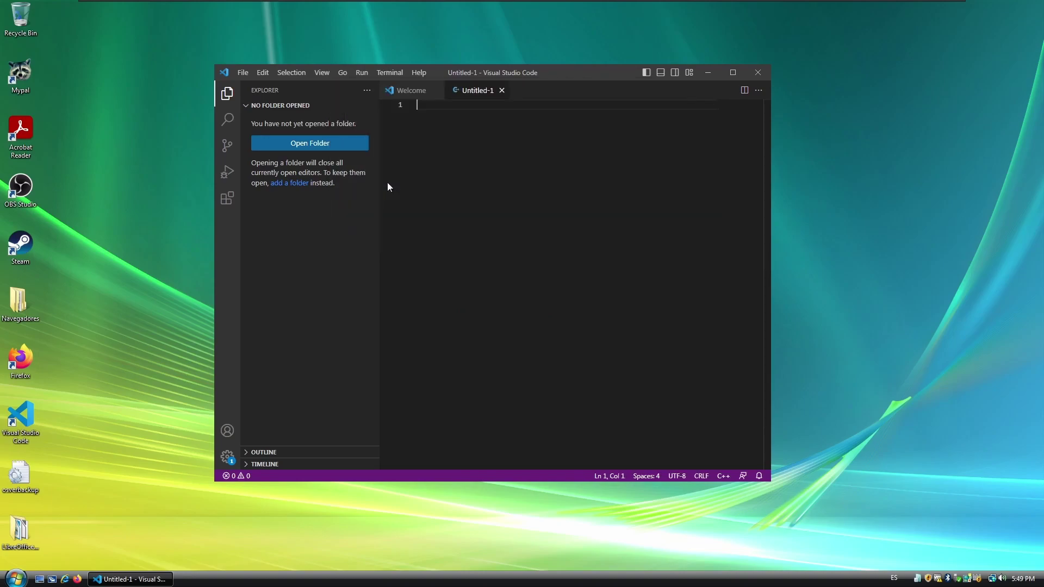
{"action": "left_click", "coordinate": [501, 90]}
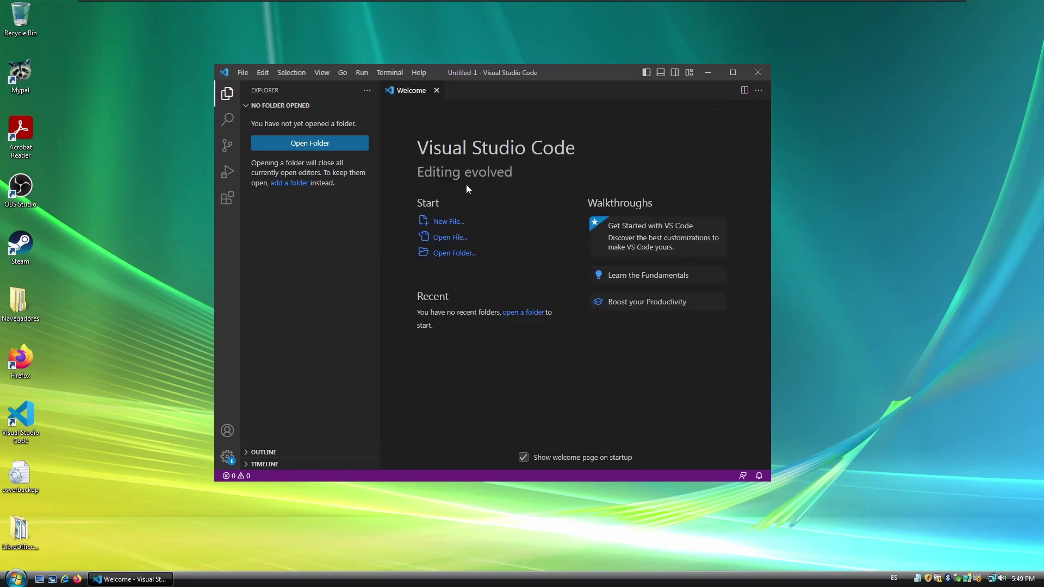
{"action": "left_click", "coordinate": [758, 73]}
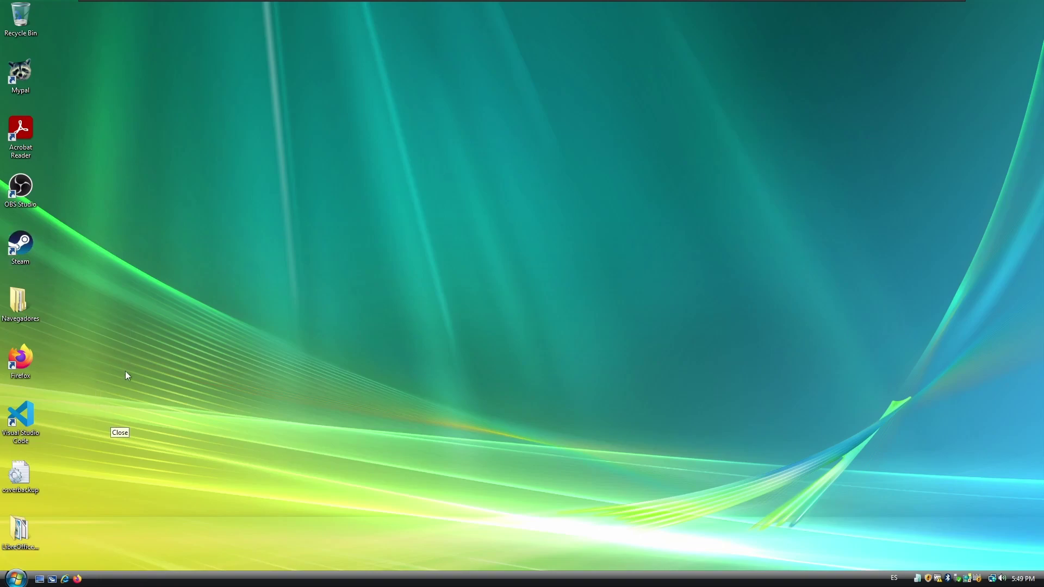
Step: Try twice to launch Steam from the desktop, closing the program from the error dialog each time
{"action": "double_click", "coordinate": [20, 245]}
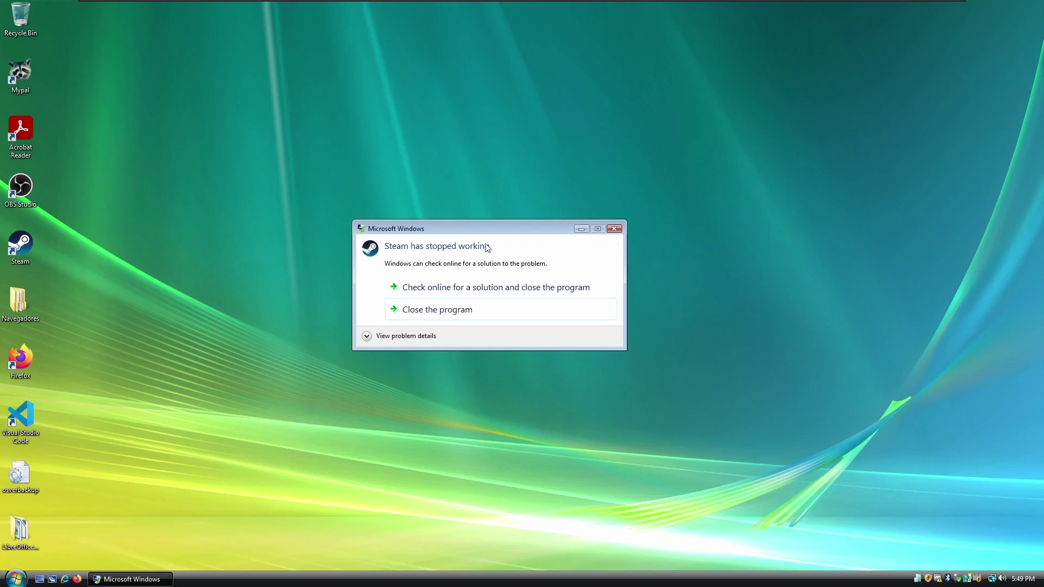
{"action": "left_click", "coordinate": [413, 316]}
{"action": "double_click", "coordinate": [20, 243]}
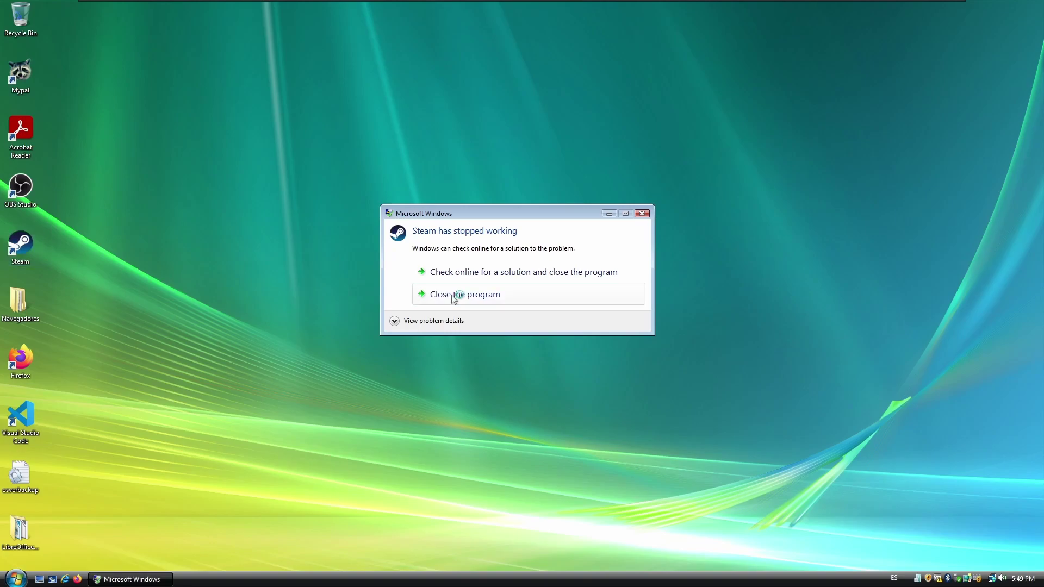
{"action": "left_click", "coordinate": [457, 295]}
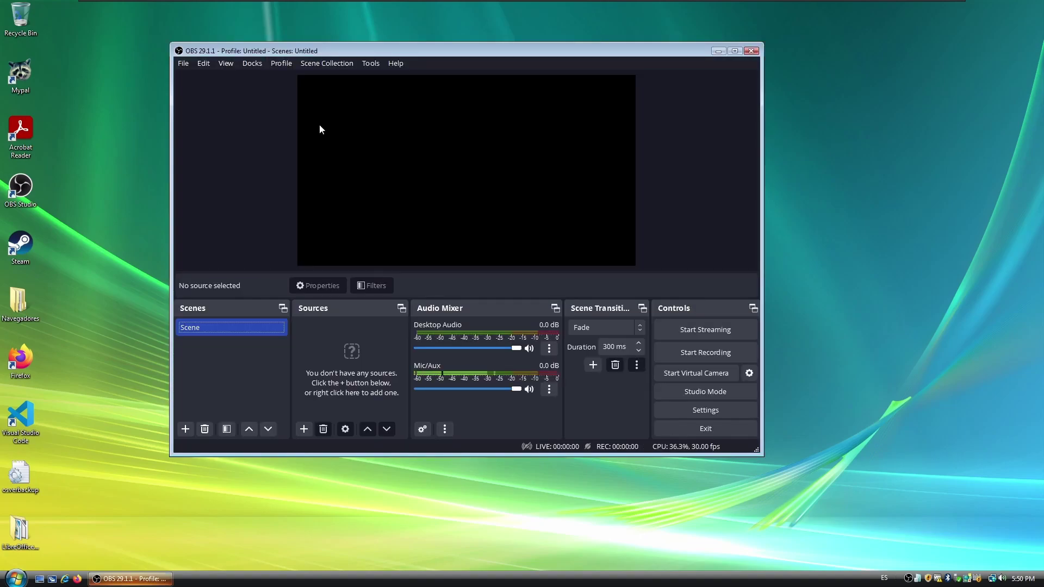
Step: Add a Display Capture source to the scene in OBS, using Display 1: 1920x1080 (Primary Monitor) with cursor capture
{"action": "left_click", "coordinate": [304, 430]}
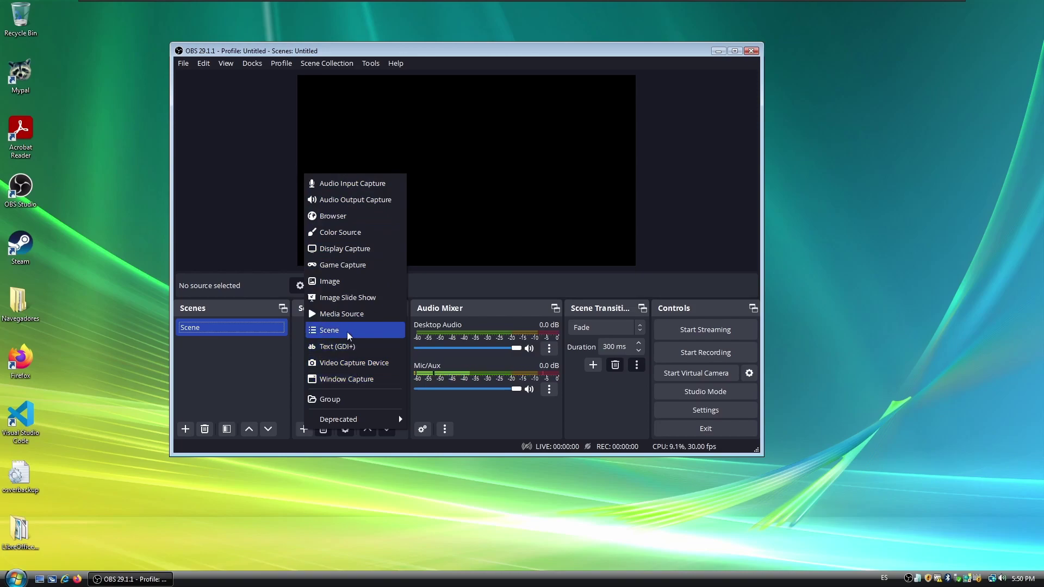
{"action": "left_click", "coordinate": [365, 251]}
{"action": "left_click", "coordinate": [495, 318]}
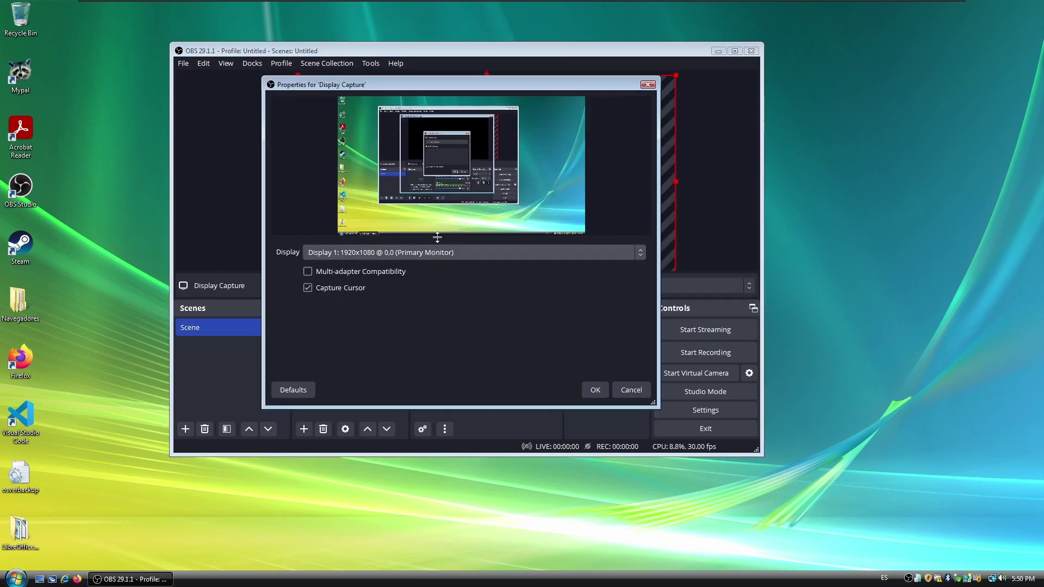
{"action": "left_click", "coordinate": [595, 389]}
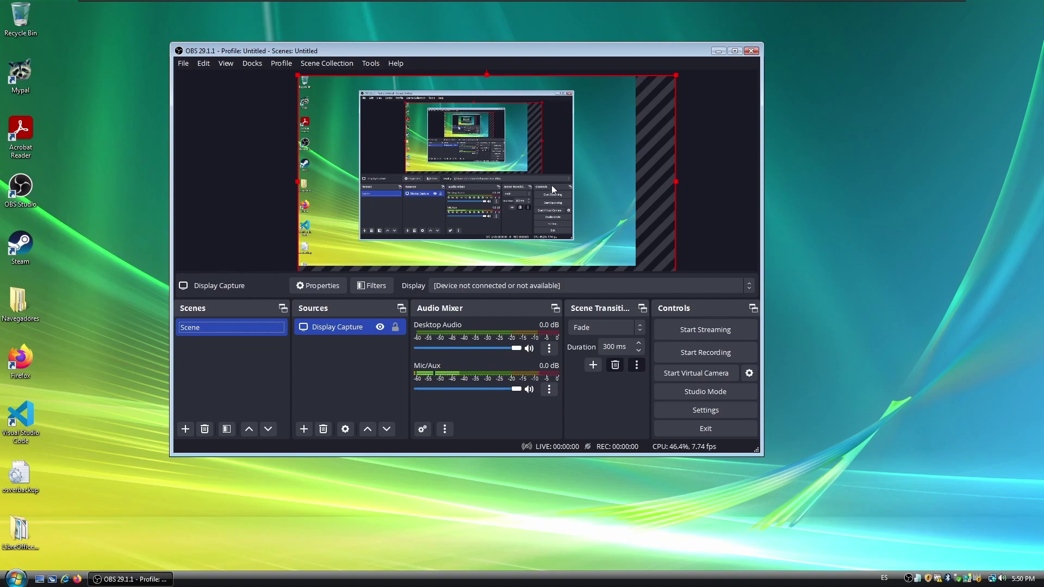
Step: Resize the Display Capture source to fit the preview canvas, deselect it, and close OBS
{"action": "left_click_drag", "start_coordinate": [297, 75], "coordinate": [633, 262]}
{"action": "left_click", "coordinate": [679, 203]}
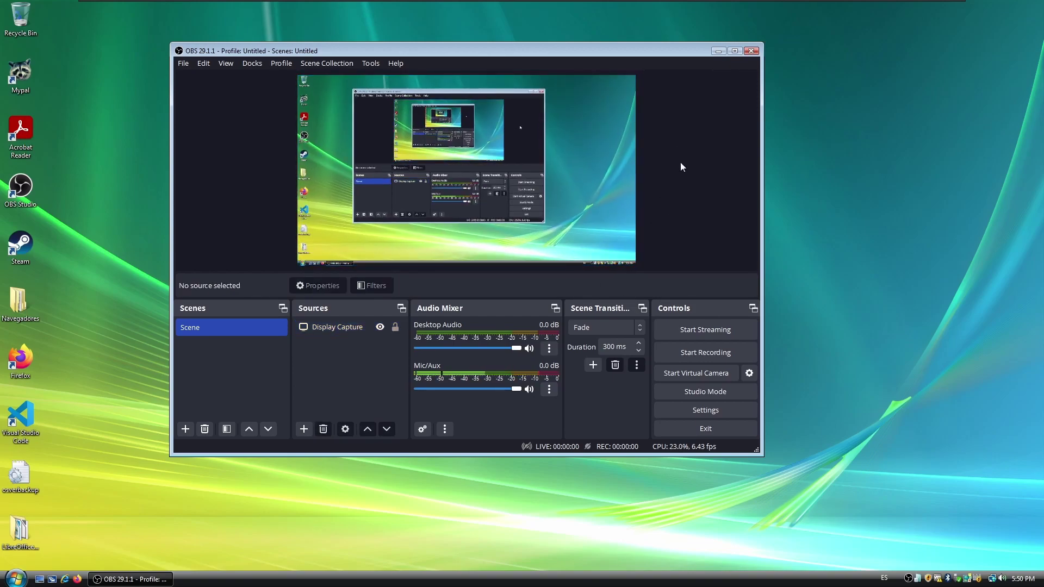
{"action": "left_click", "coordinate": [751, 51]}
{"action": "left_click_drag", "start_coordinate": [232, 343], "coordinate": [571, 206]}
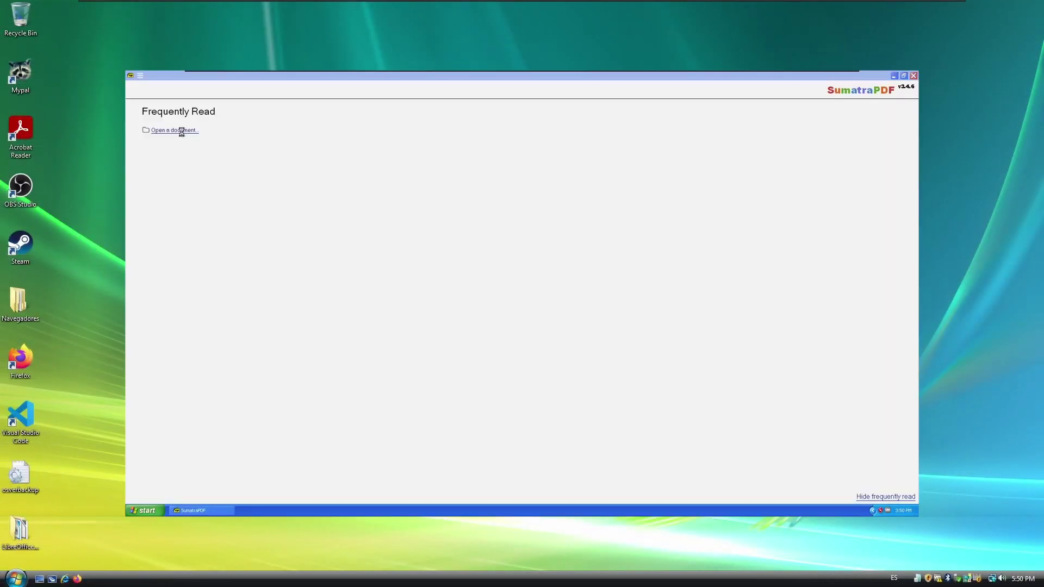
Step: Browse to the My Music folder in SumatraPDF's document opening dialog, and cancel the dialog
{"action": "left_click", "coordinate": [181, 132]}
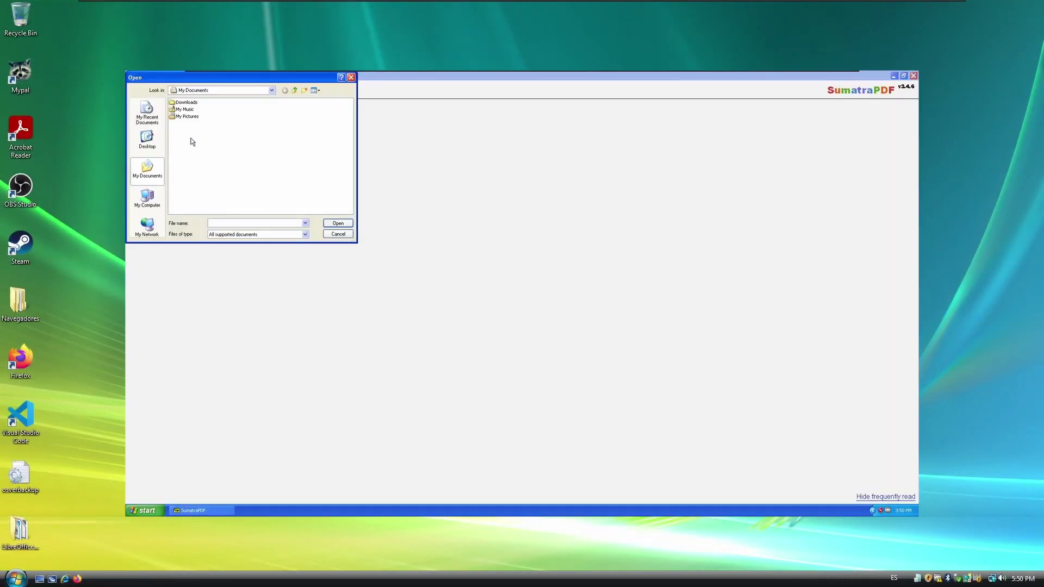
{"action": "double_click", "coordinate": [185, 108]}
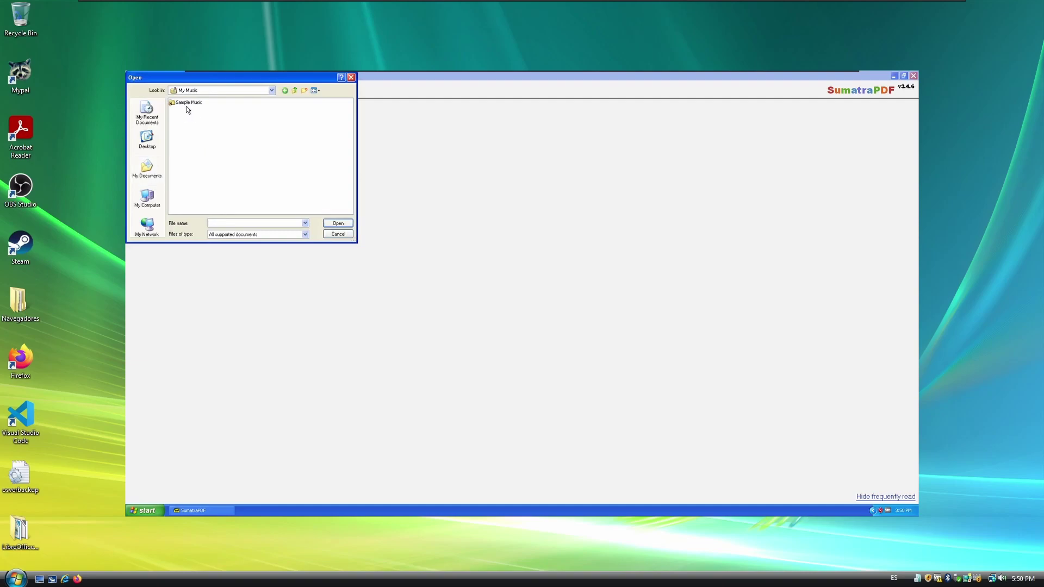
{"action": "left_click", "coordinate": [352, 77]}
{"action": "left_click", "coordinate": [141, 76]}
{"action": "mouse_move", "coordinate": [155, 136]}
{"action": "left_click", "coordinate": [191, 157]}
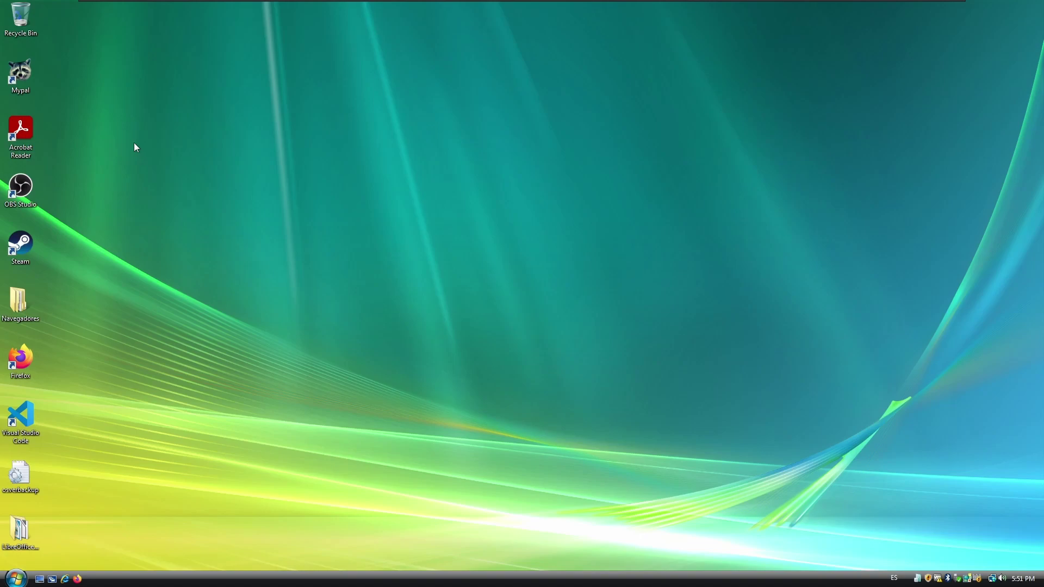
Step: Try to launch Acrobat Reader, accepting the option not to open it with protected mode disabled
{"action": "left_click", "coordinate": [620, 330]}
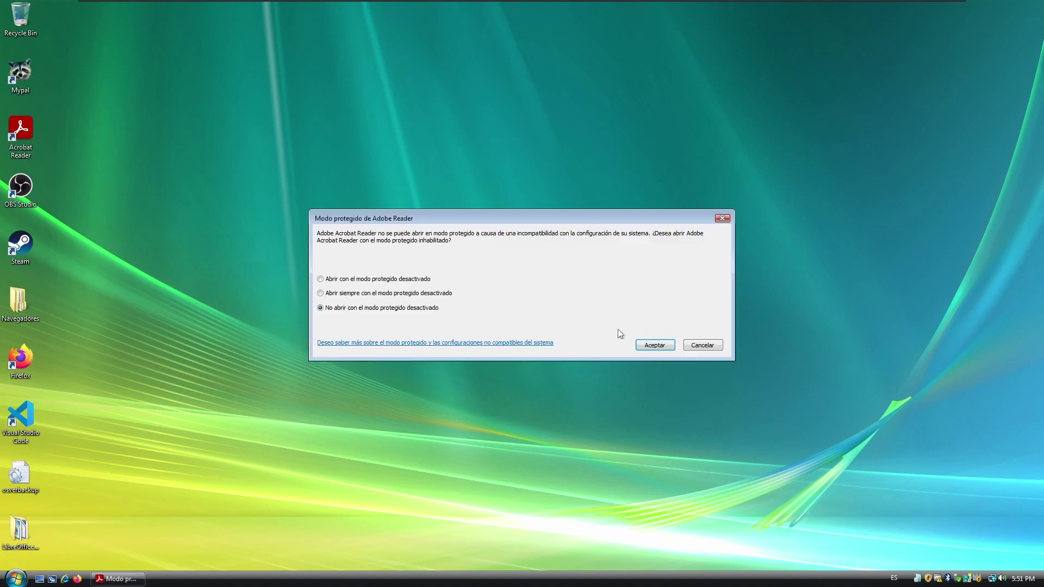
{"action": "left_click", "coordinate": [655, 345]}
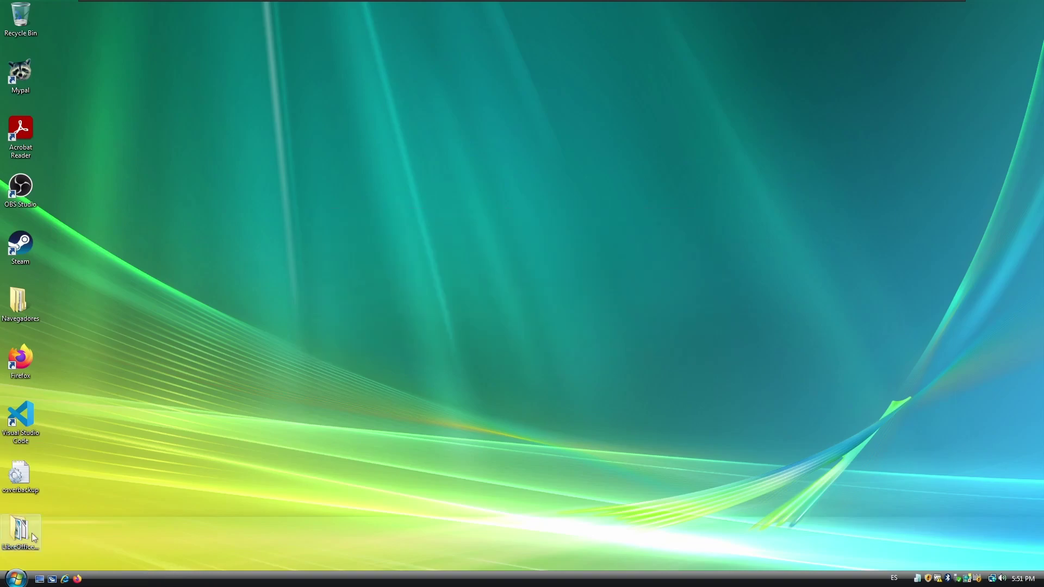
Step: Launch LibreOfficePortable from the LibreOffice folder on the desktop, moving the folder window aside
{"action": "double_click", "coordinate": [33, 532]}
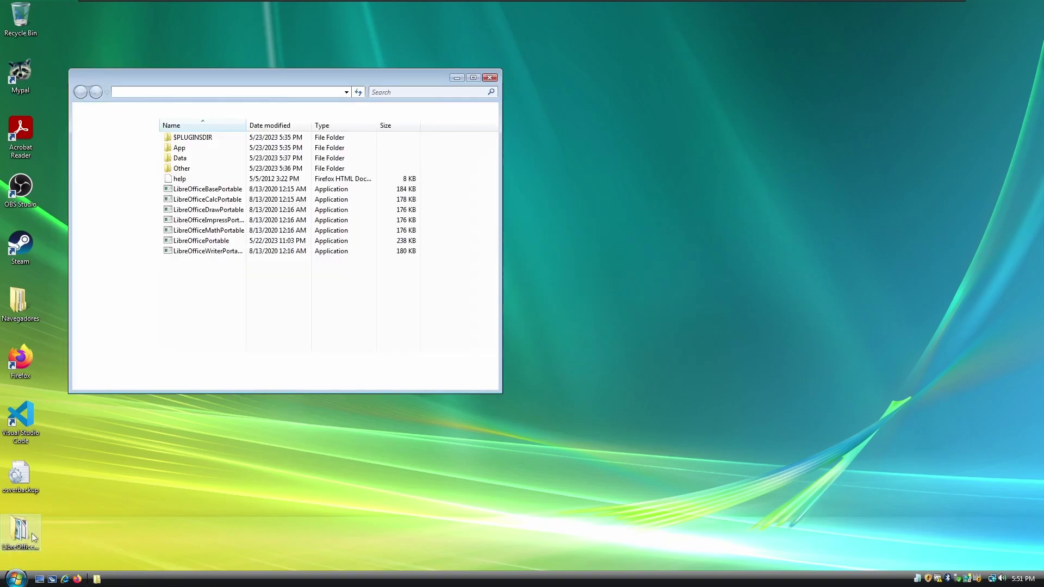
{"action": "double_click", "coordinate": [206, 243]}
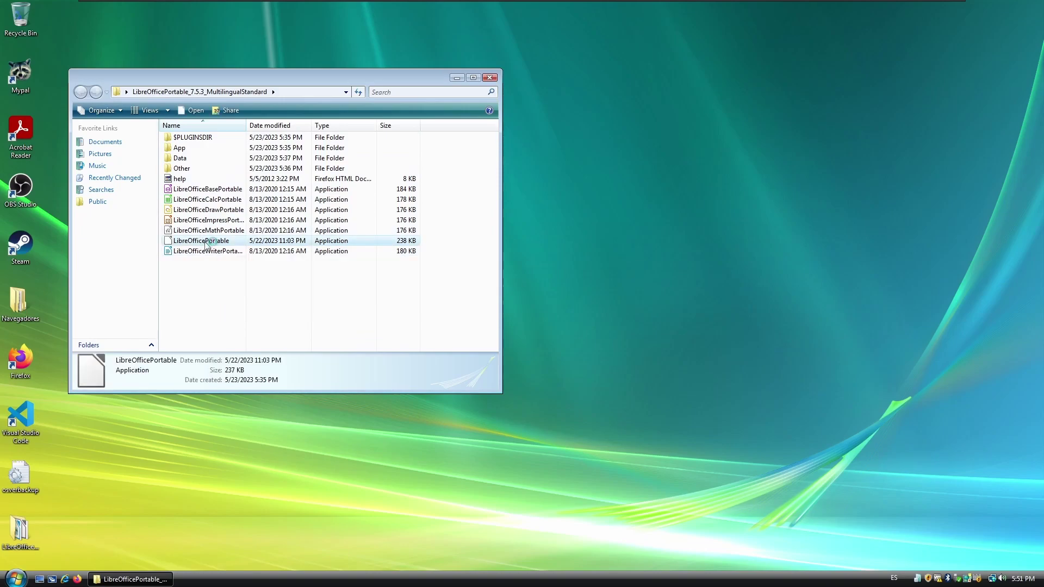
{"action": "mouse_move", "coordinate": [123, 73]}
{"action": "left_mouse_down"}
{"action": "mouse_move", "coordinate": [175, 76]}
{"action": "mouse_move", "coordinate": [250, 109]}
{"action": "mouse_move", "coordinate": [505, 105]}
{"action": "mouse_move", "coordinate": [677, 142]}
{"action": "mouse_move", "coordinate": [582, 133]}
{"action": "left_mouse_up"}
{"action": "left_click", "coordinate": [734, 368]}
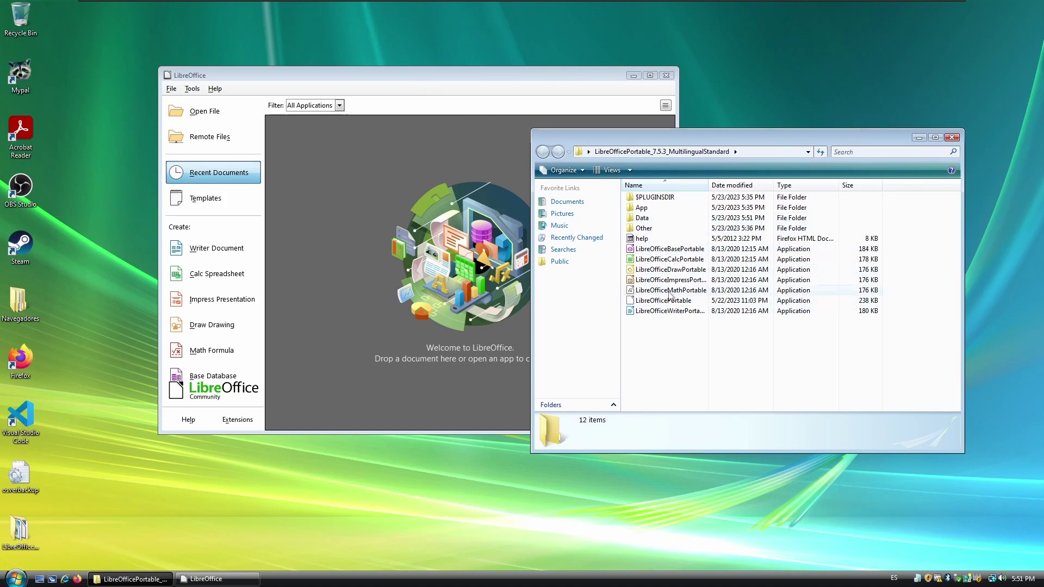
Step: Create a new Writer document from the LibreOffice start window and enter the text "hola"
{"action": "left_click", "coordinate": [418, 168]}
{"action": "left_click", "coordinate": [217, 248]}
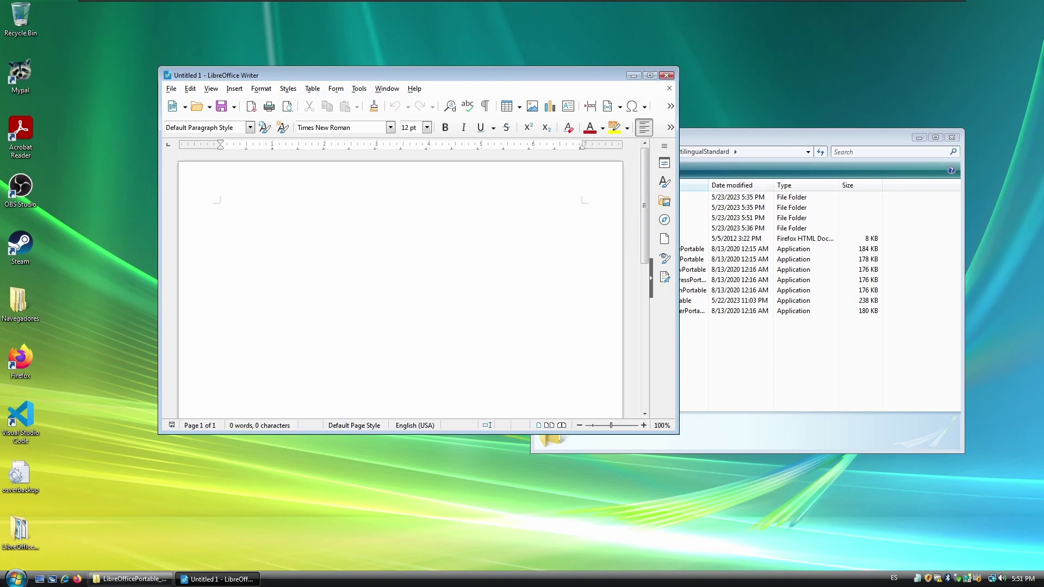
{"action": "type", "text": "hola"}
Step: Save the document to the Desktop as "hola" in Word 2007–365 format, keeping that format, and close Writer
{"action": "left_click", "coordinate": [221, 107]}
{"action": "left_click", "coordinate": [292, 139]}
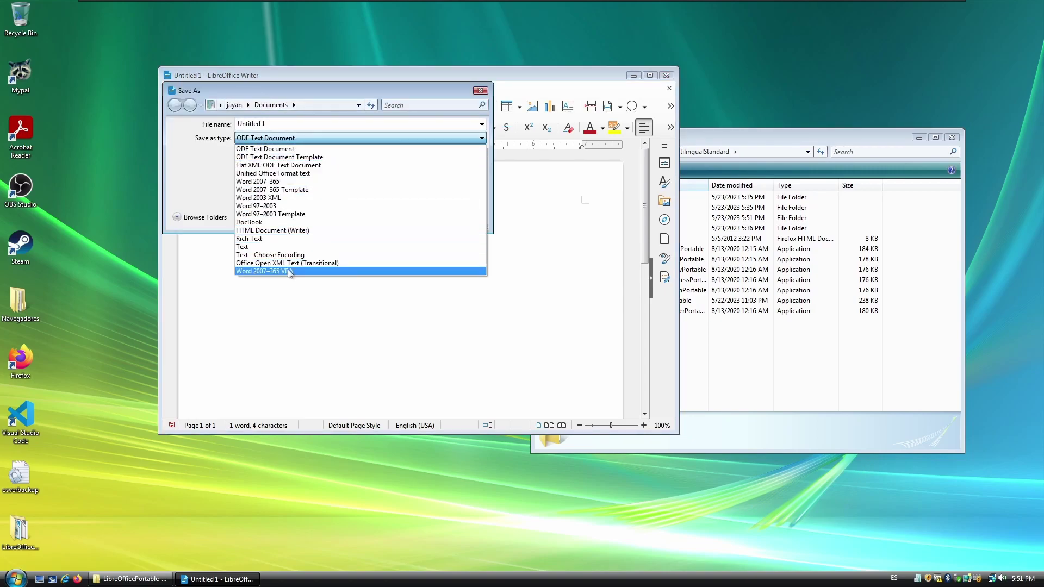
{"action": "left_click", "coordinate": [258, 181]}
{"action": "left_click", "coordinate": [204, 217]}
{"action": "left_click", "coordinate": [194, 166]}
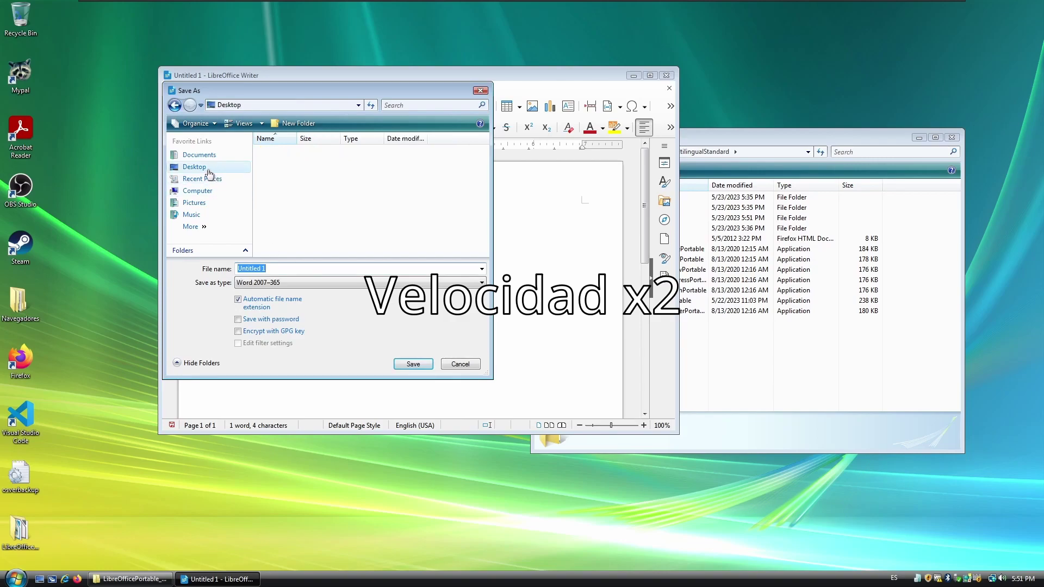
{"action": "key", "text": "BackSpace"}
{"action": "type", "text": "ola"}
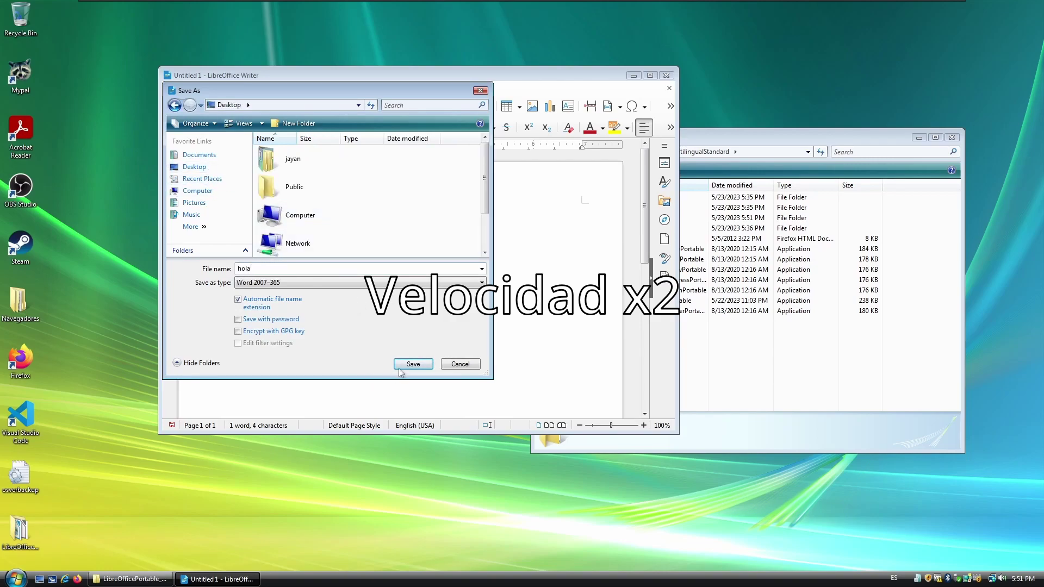
{"action": "left_click", "coordinate": [397, 365]}
{"action": "key", "text": "Escape"}
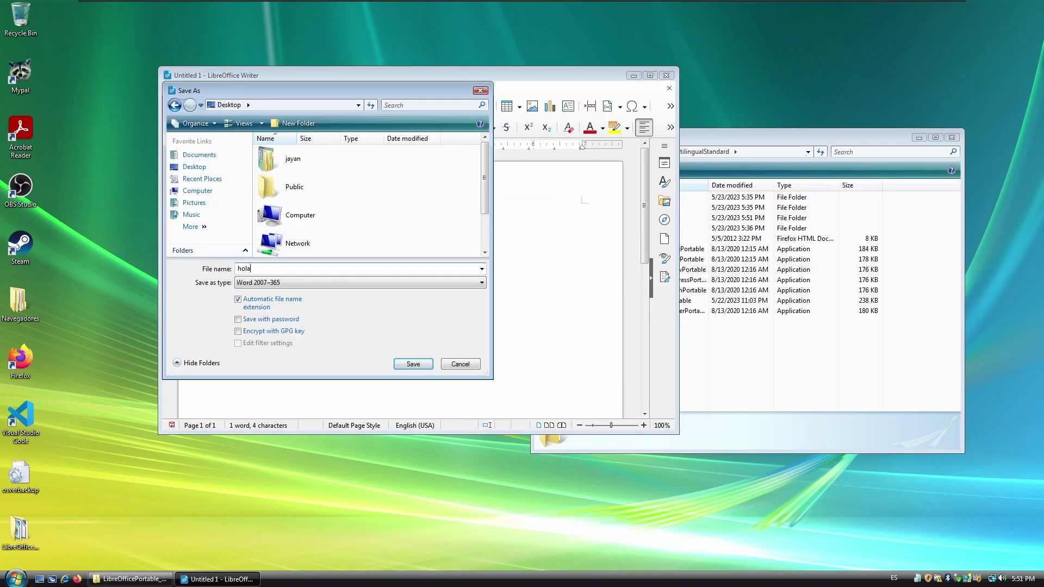
{"action": "left_click", "coordinate": [412, 366]}
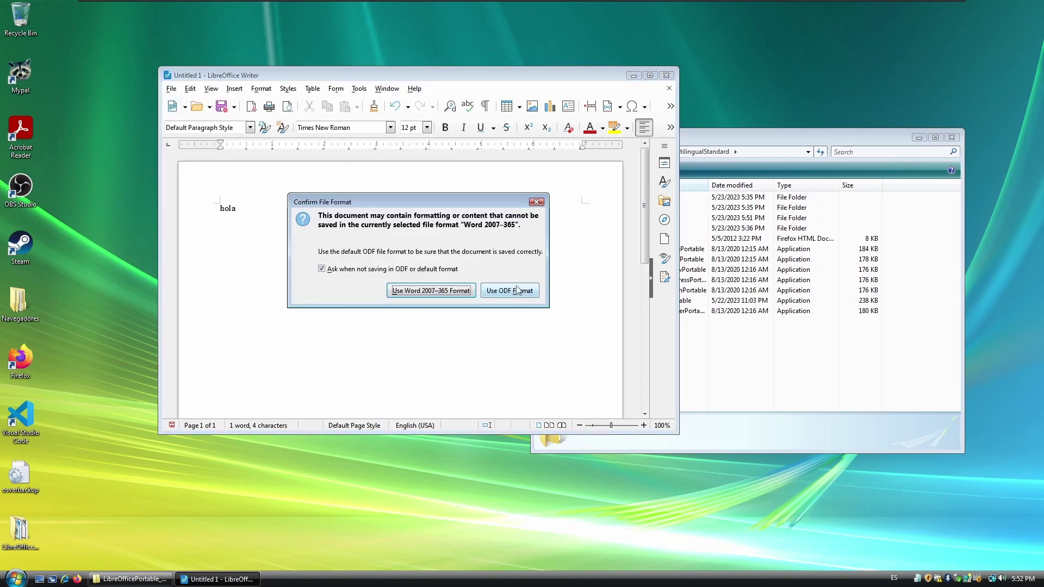
{"action": "left_click", "coordinate": [396, 291]}
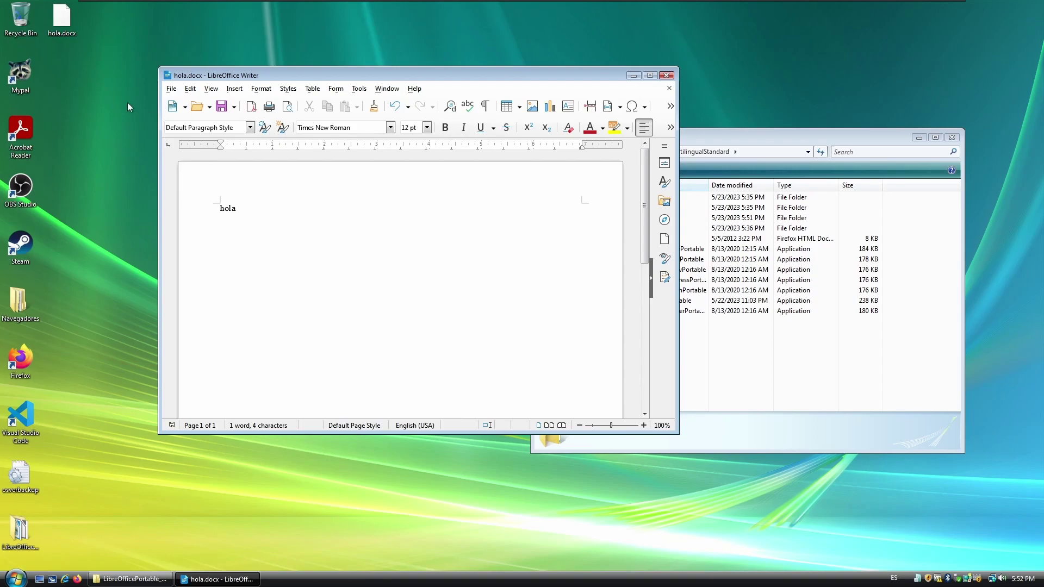
{"action": "left_click", "coordinate": [667, 75]}
{"action": "left_click_drag", "start_coordinate": [634, 135], "coordinate": [430, 130]}
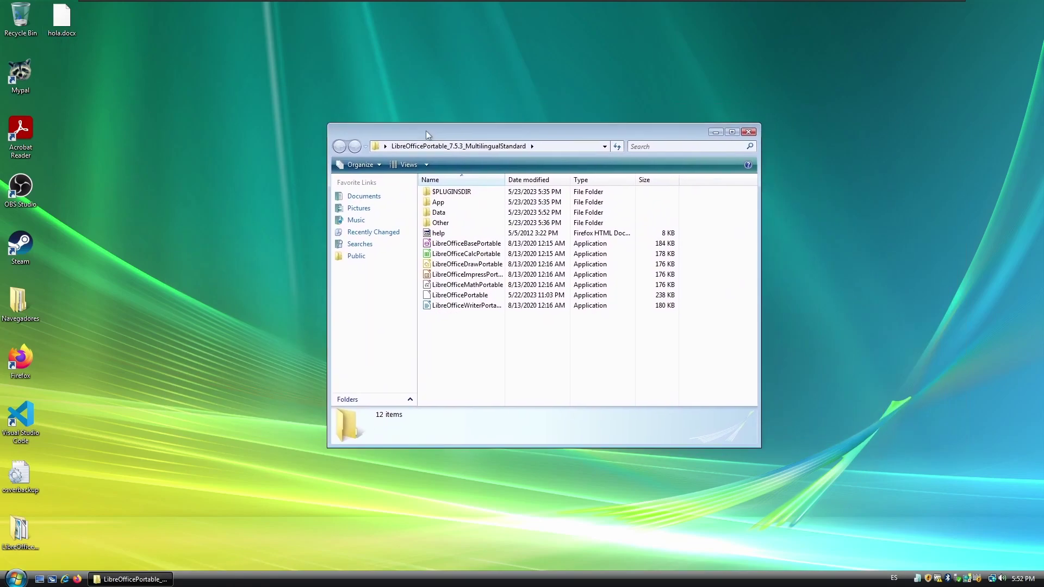
{"action": "double_click", "coordinate": [63, 20]}
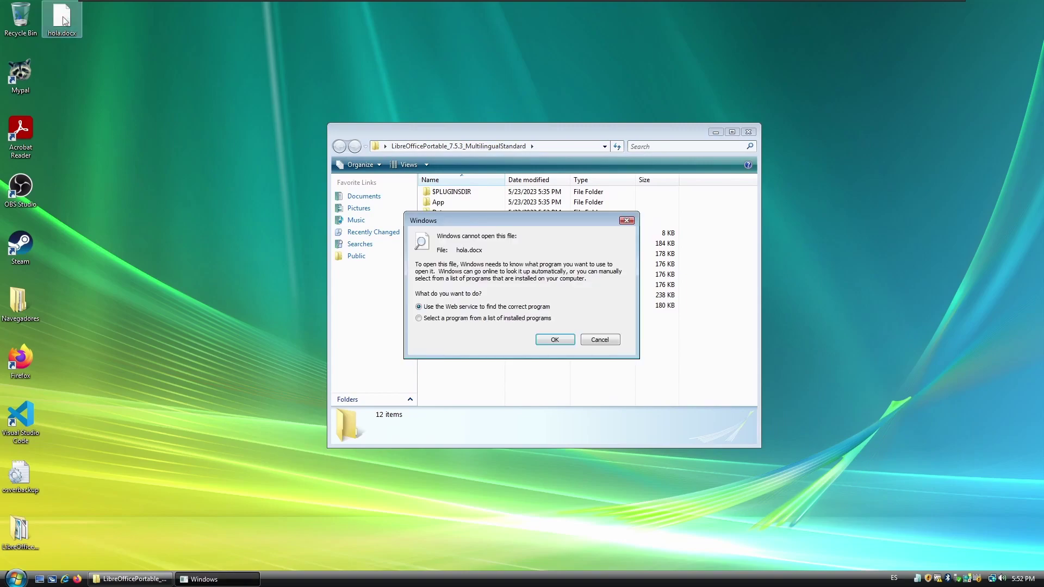
{"action": "left_click", "coordinate": [496, 321]}
{"action": "left_click", "coordinate": [555, 340]}
{"action": "left_click", "coordinate": [648, 401]}
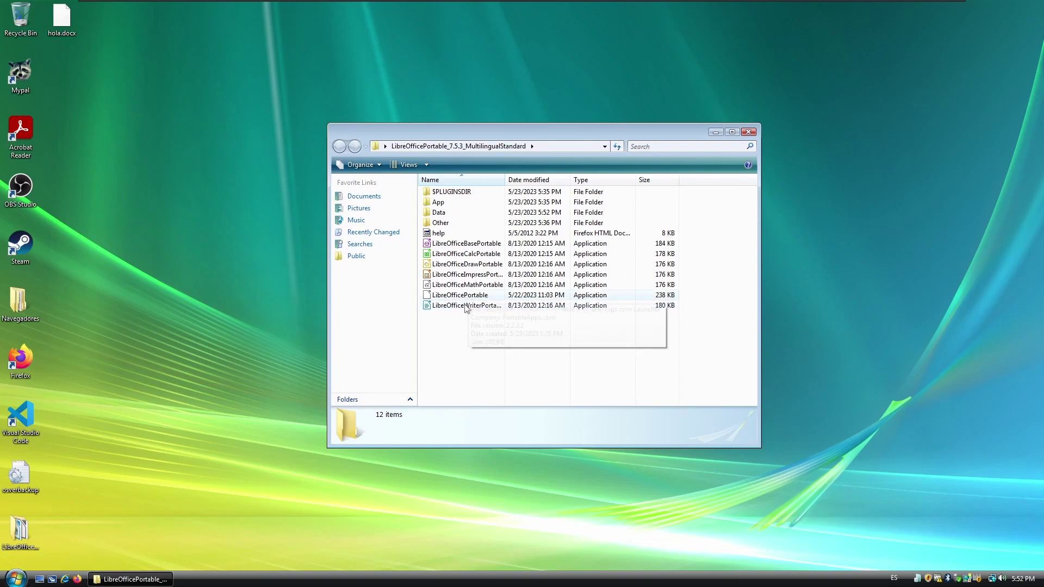
Step: Set hola.docx to open with LibreOfficeWriterPortable from the desktop LibreOffice folder through its file properties
{"action": "right_click", "coordinate": [65, 23]}
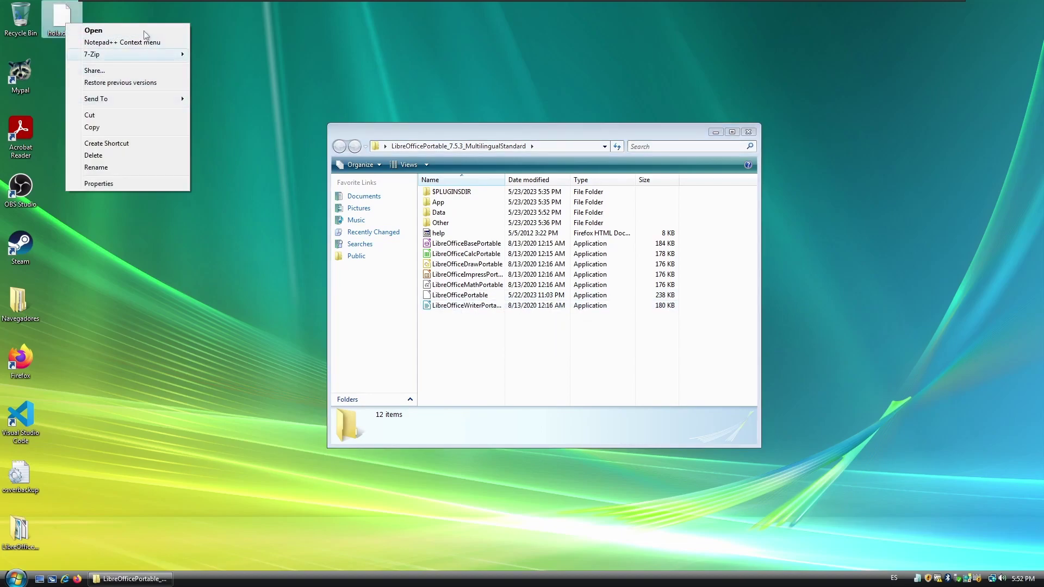
{"action": "left_click", "coordinate": [108, 183]}
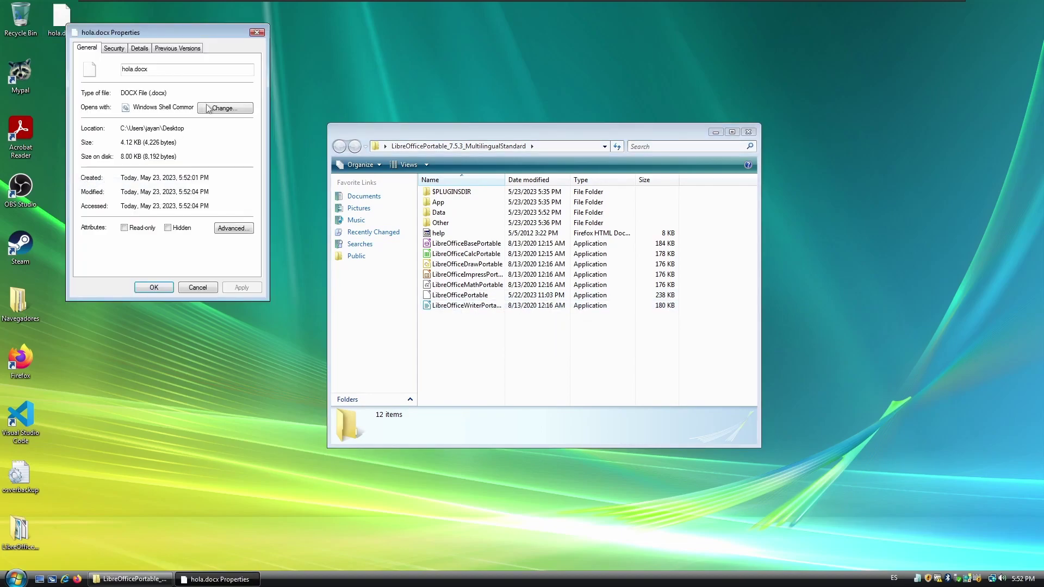
{"action": "left_click", "coordinate": [224, 108]}
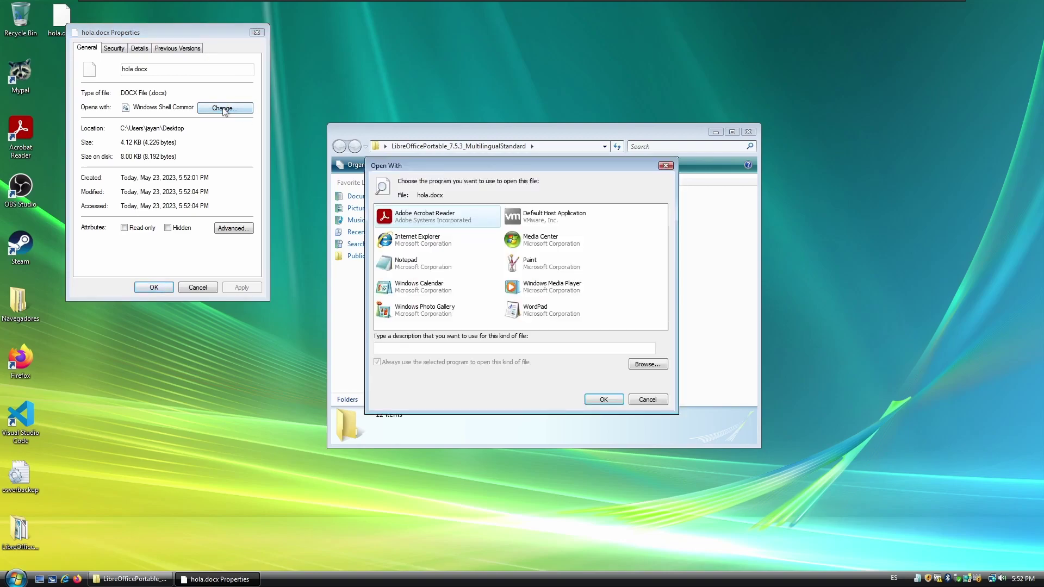
{"action": "left_click", "coordinate": [660, 366]}
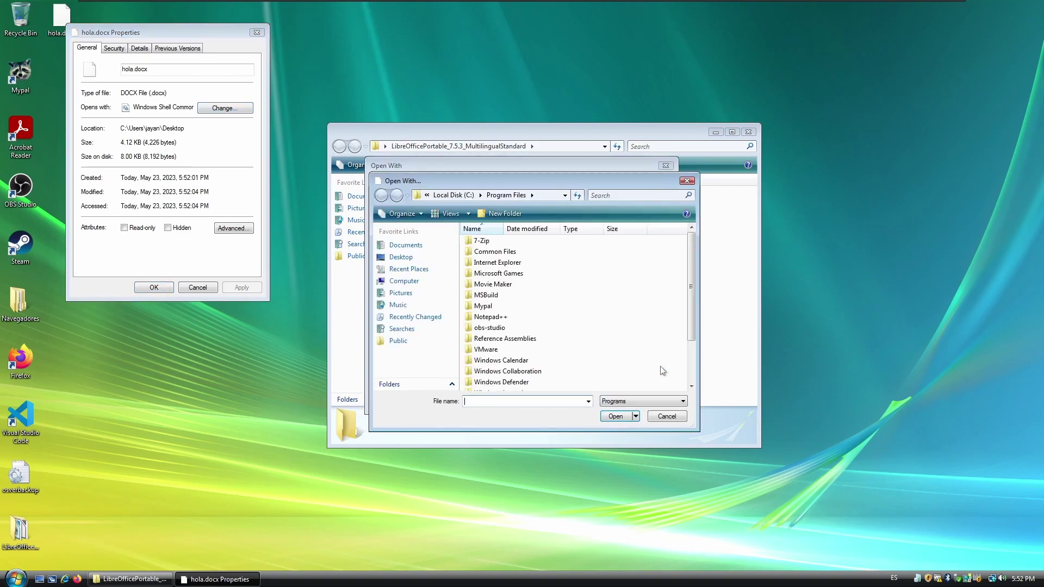
{"action": "left_click", "coordinate": [418, 261]}
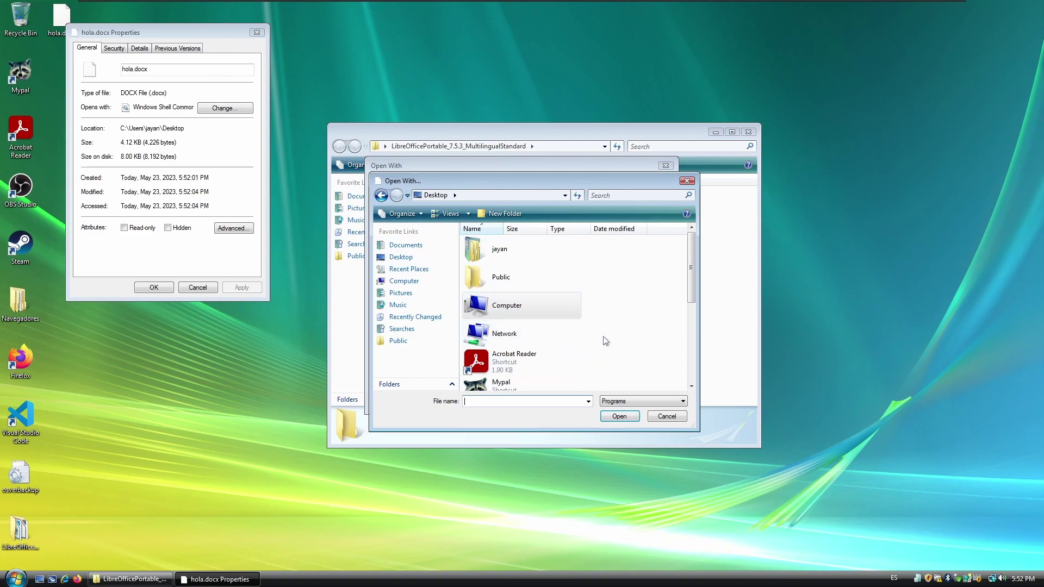
{"action": "scroll", "coordinate": [618, 329], "scroll_direction": "down", "scroll_amount": 3}
{"action": "double_click", "coordinate": [562, 299]}
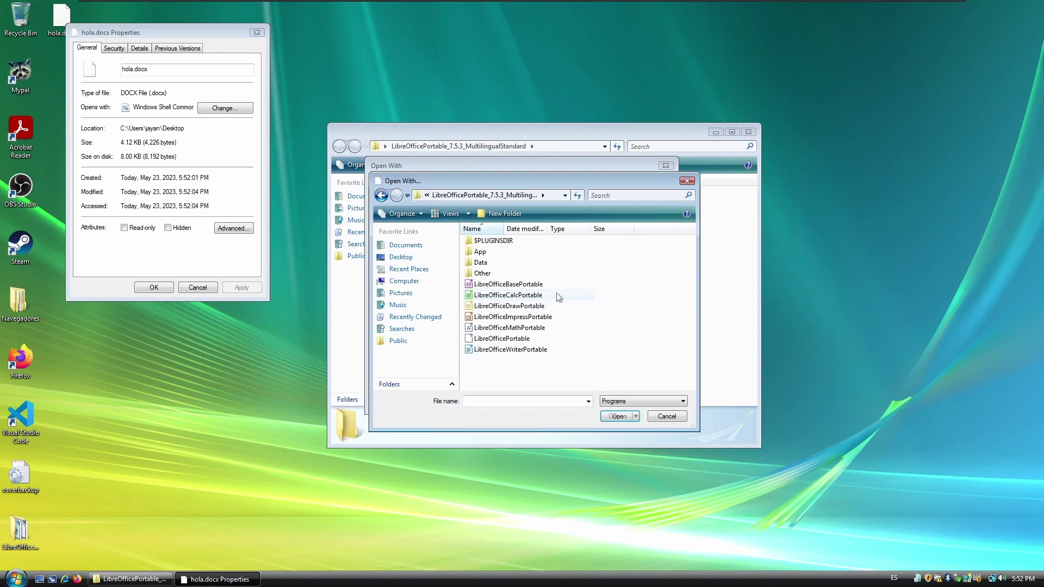
{"action": "double_click", "coordinate": [519, 351]}
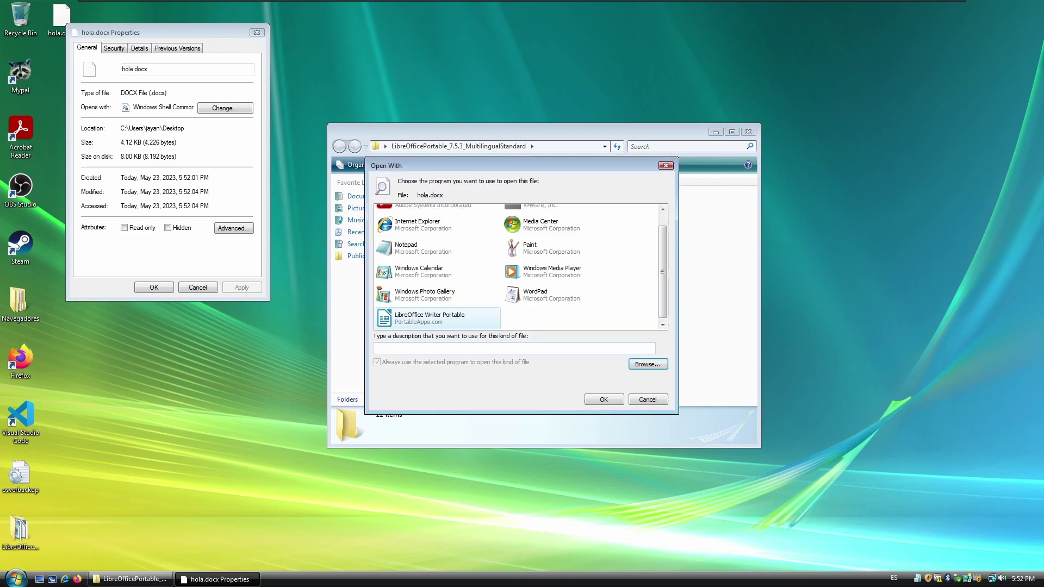
{"action": "left_click", "coordinate": [603, 400]}
{"action": "left_click", "coordinate": [242, 288]}
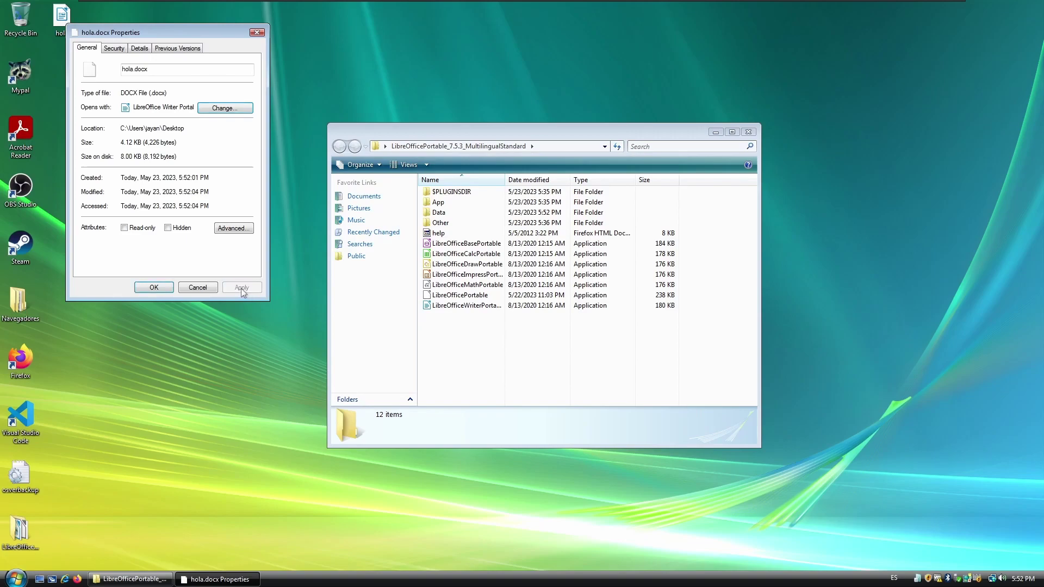
{"action": "left_click", "coordinate": [153, 288]}
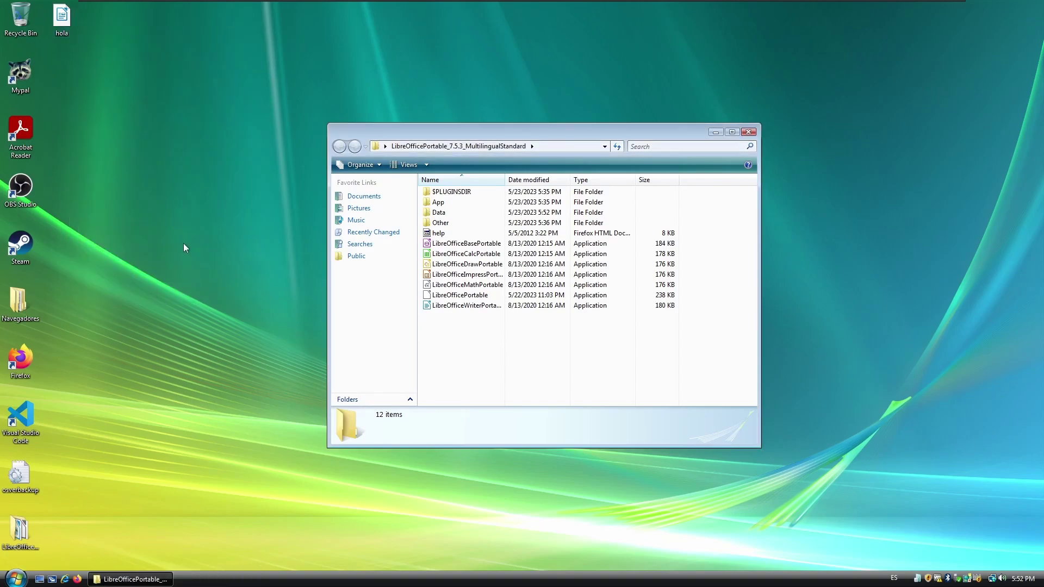
{"action": "left_click", "coordinate": [15, 579]}
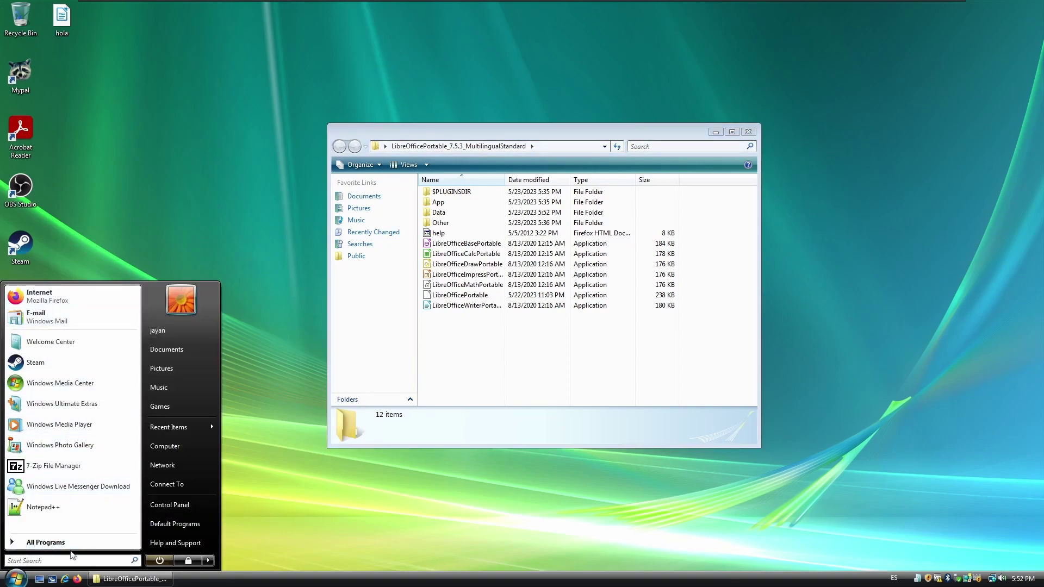
{"action": "left_click", "coordinate": [46, 543]}
{"action": "left_click", "coordinate": [34, 543]}
{"action": "left_click", "coordinate": [142, 157]}
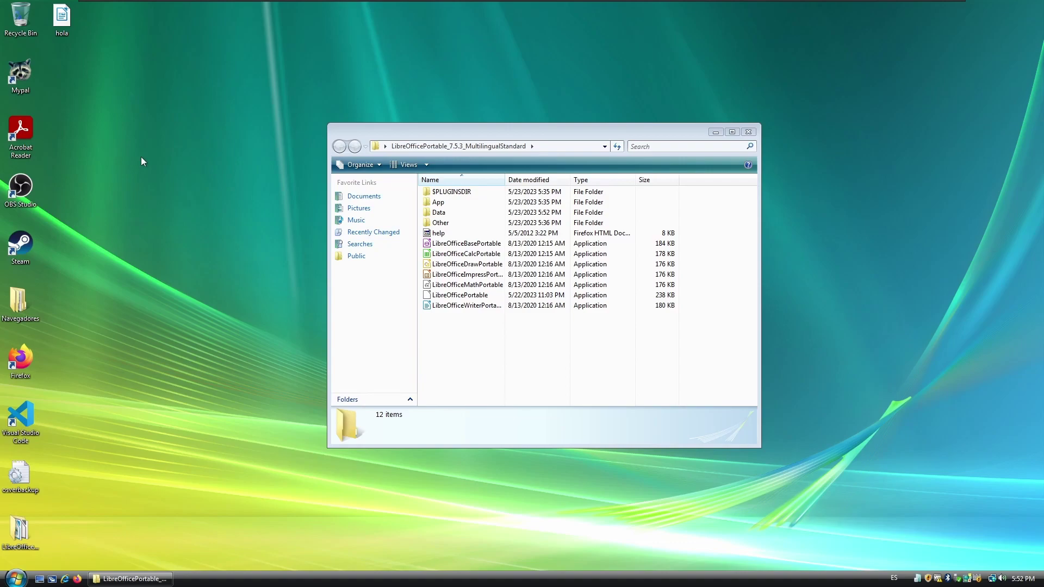
Step: Close the LibreOffice folder window, view the contents of the Navegadores folder, and close it
{"action": "left_click", "coordinate": [748, 132]}
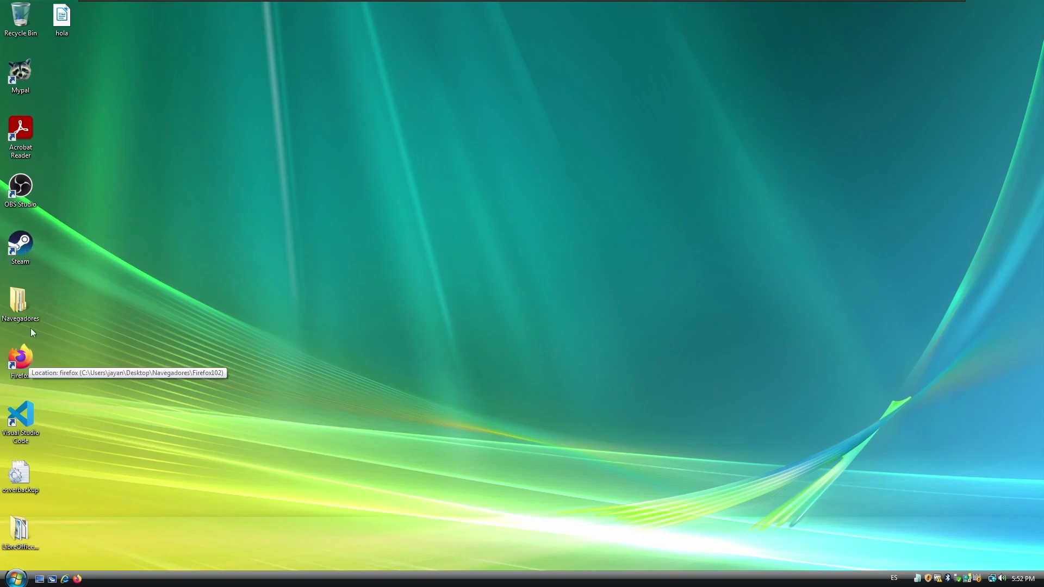
{"action": "double_click", "coordinate": [22, 305]}
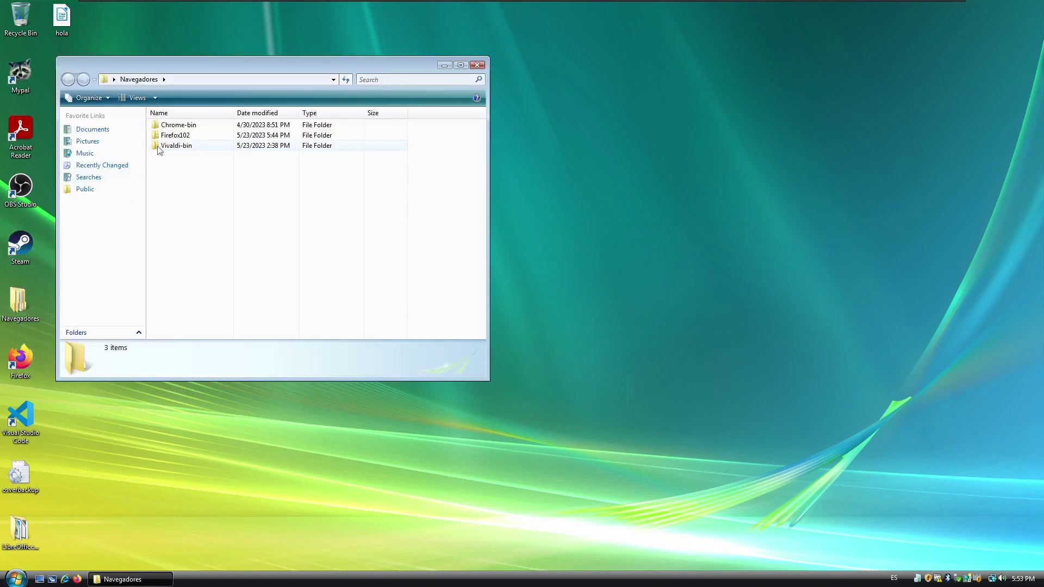
{"action": "left_click", "coordinate": [478, 65]}
{"action": "left_click", "coordinate": [341, 178]}
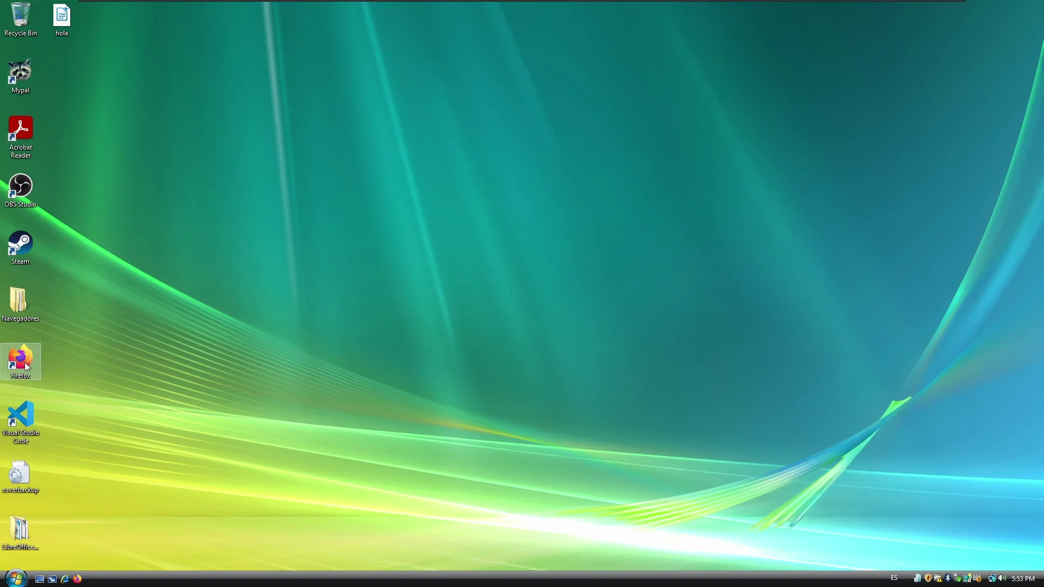
{"action": "left_click", "coordinate": [15, 578]}
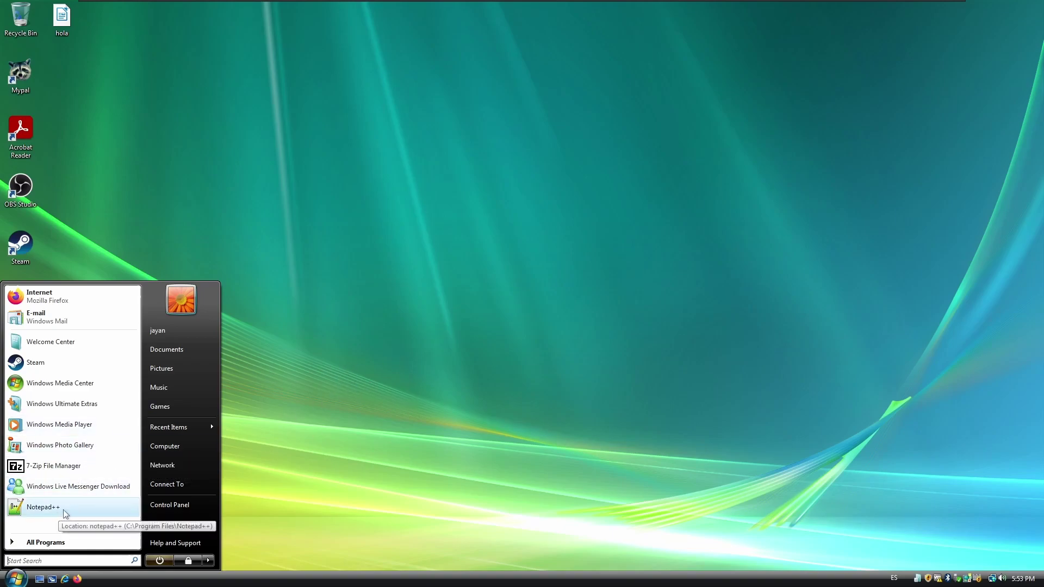
Step: Launch Notepad++ and look through the change.log file down to the included plugins and updater sections
{"action": "left_click", "coordinate": [352, 261]}
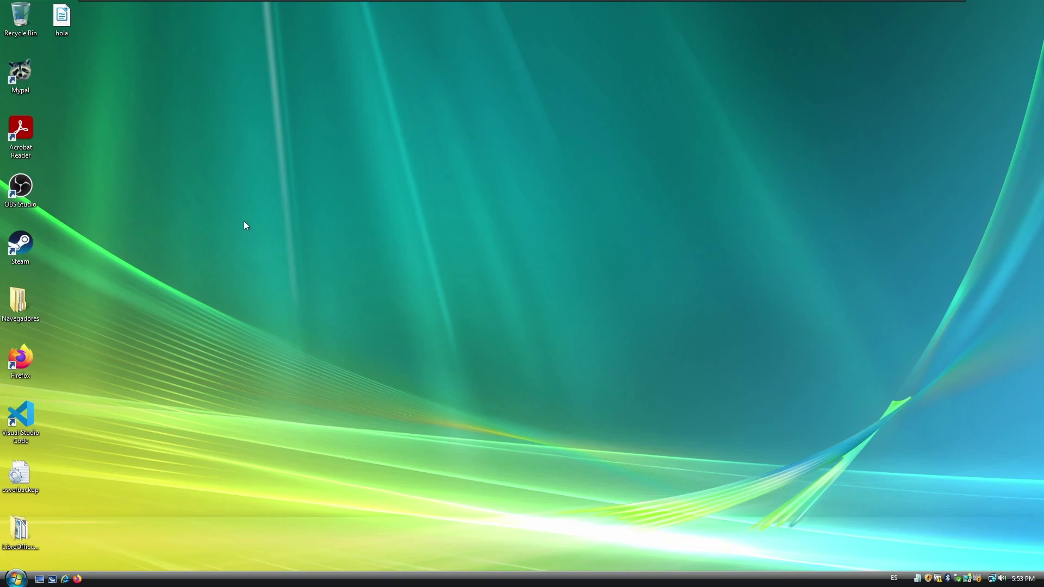
{"action": "left_click", "coordinate": [17, 578]}
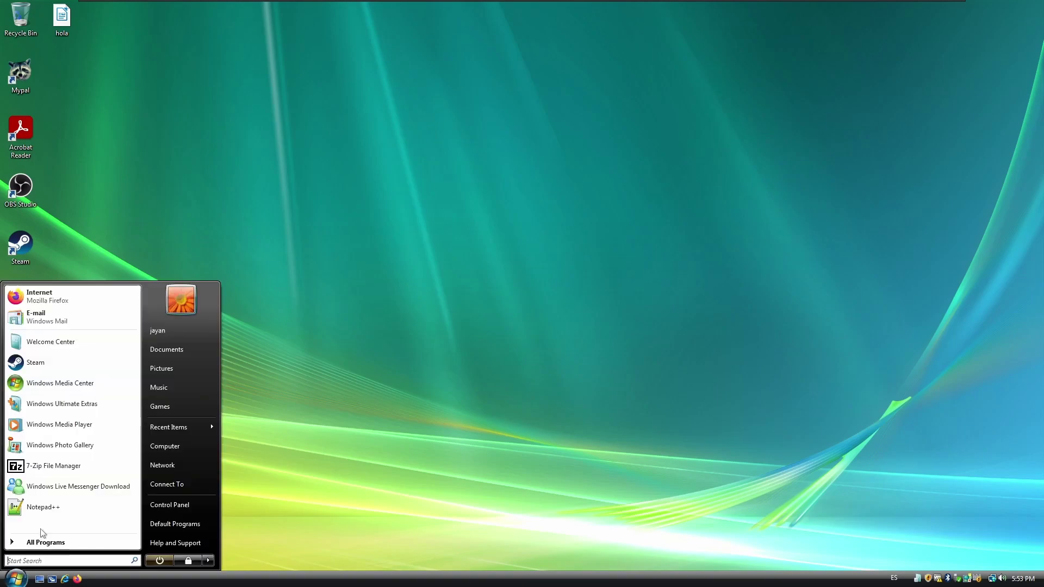
{"action": "left_click", "coordinate": [78, 502]}
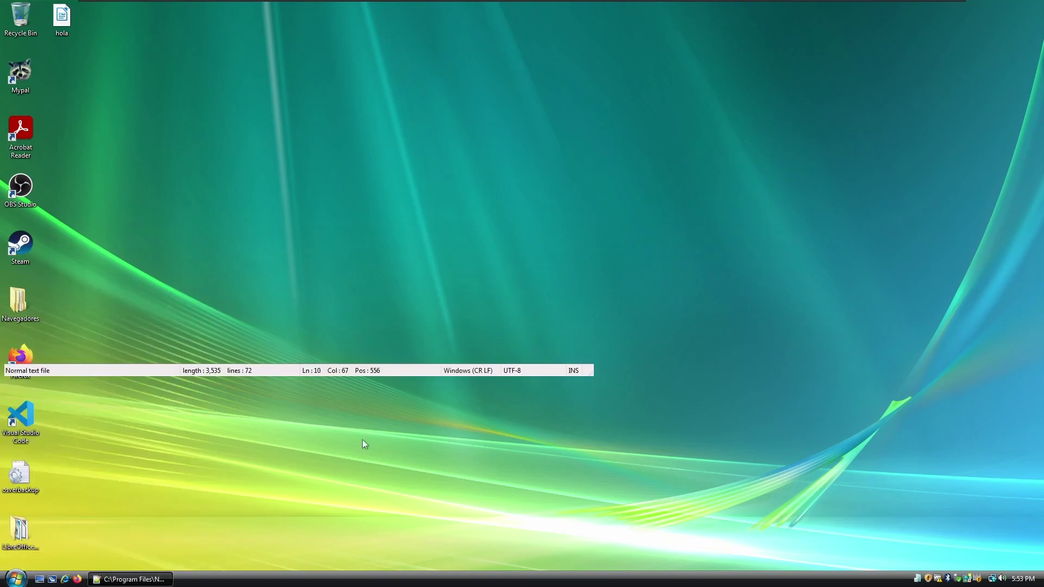
{"action": "scroll", "coordinate": [310, 201], "scroll_direction": "down", "scroll_amount": 20}
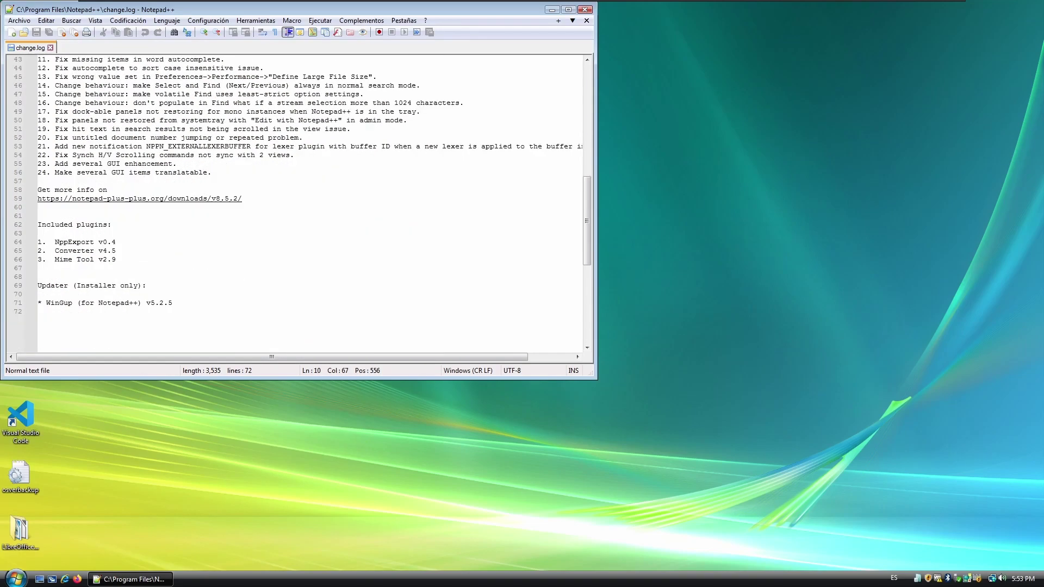
{"action": "scroll", "coordinate": [310, 201], "scroll_direction": "up", "scroll_amount": 7}
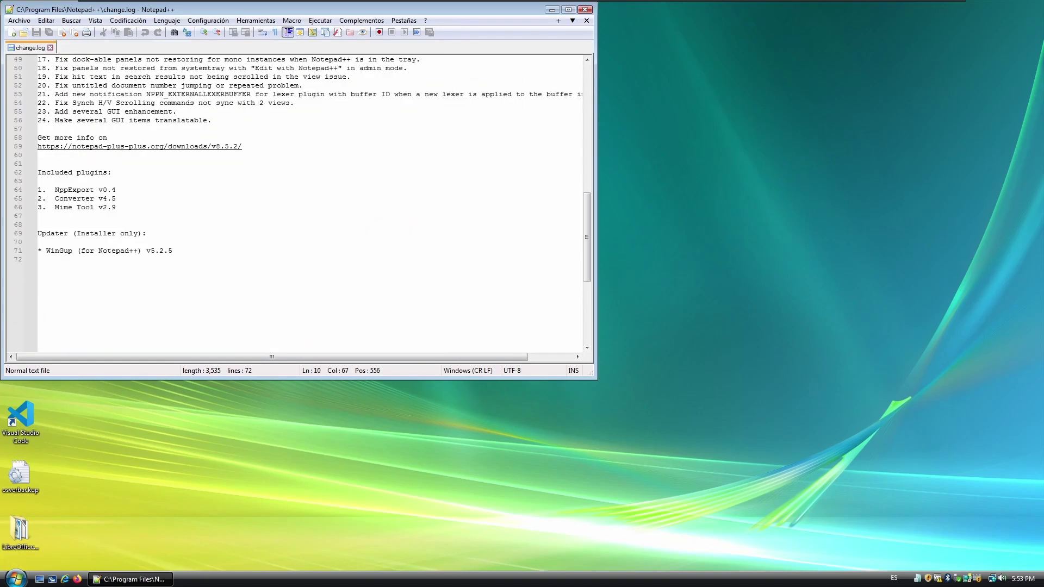
Step: View the Notepad++ version information in its About dialog, dismiss the dialog, and close Notepad++
{"action": "left_click", "coordinate": [426, 20]}
{"action": "left_click", "coordinate": [457, 141]}
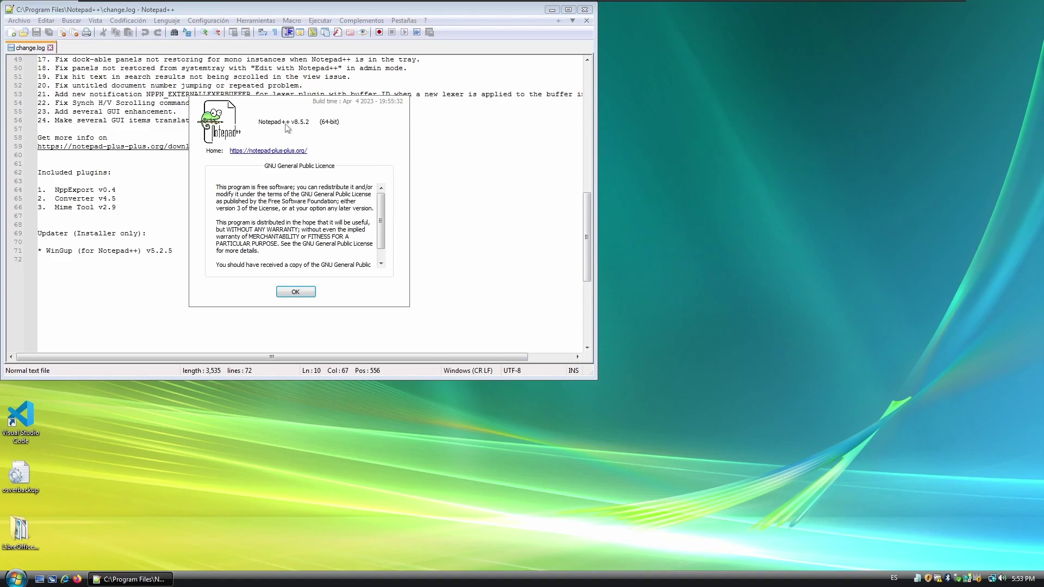
{"action": "left_click", "coordinate": [298, 299]}
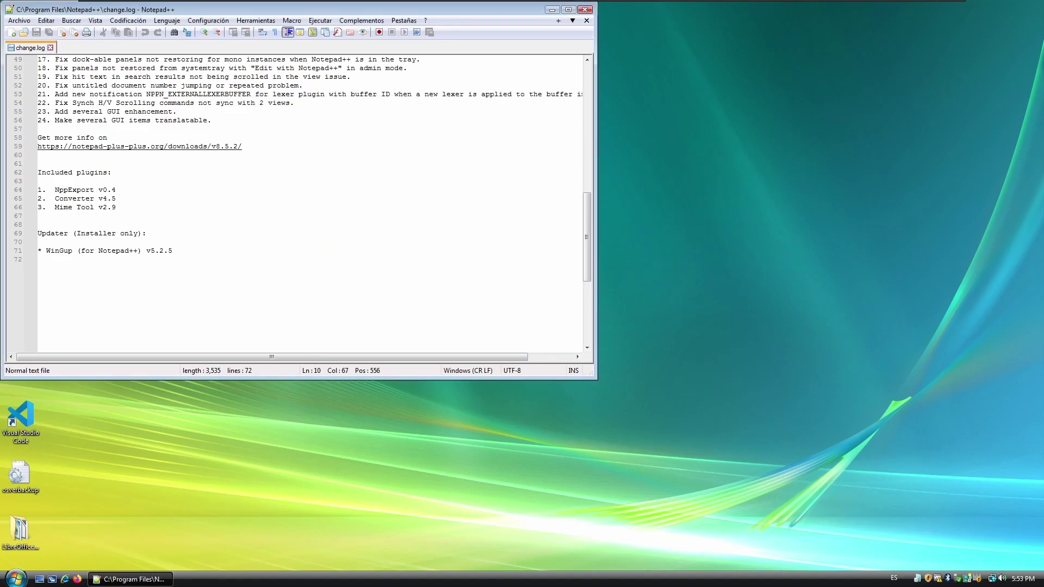
{"action": "left_click", "coordinate": [585, 9]}
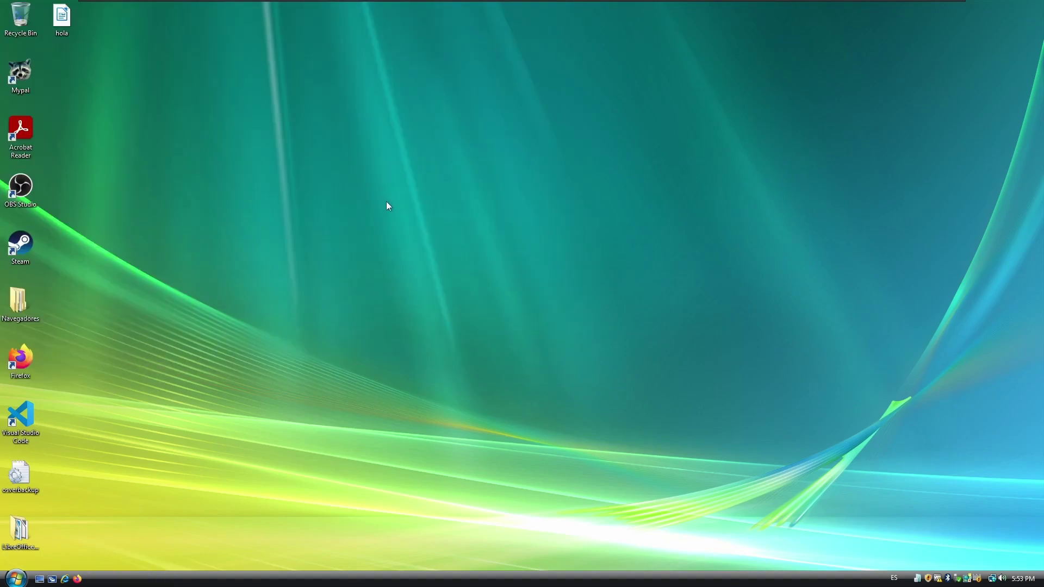